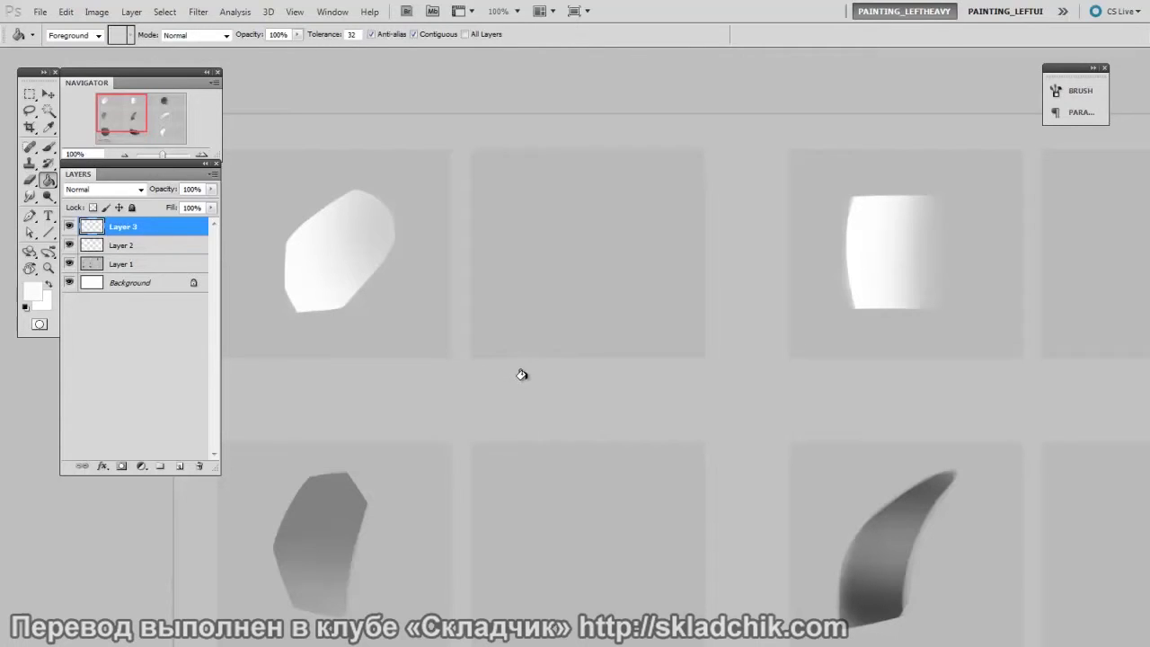
- Add a new layer and choose the soft round 40 px brush for painting in white
{"action": "key", "text": "ctrl+shift+alt+n"}
{"action": "key", "text": "b"}
{"action": "right_click", "coordinate": [527, 379]}
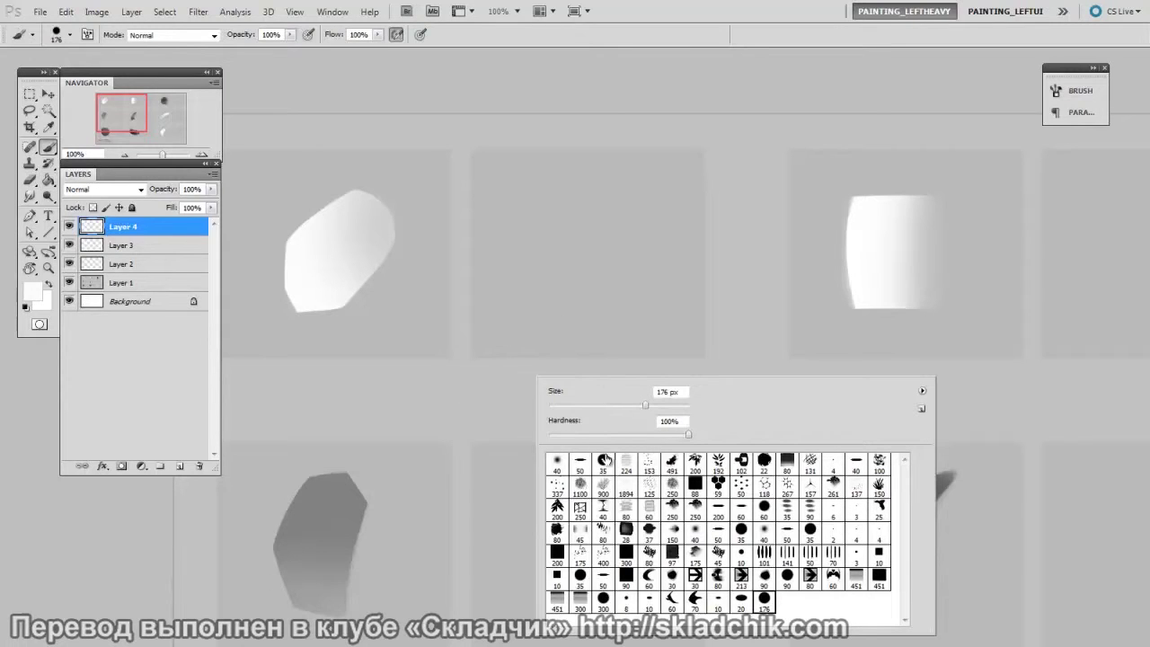
{"action": "left_click", "coordinate": [558, 462]}
{"action": "left_click", "coordinate": [454, 296], "text": "alt"}
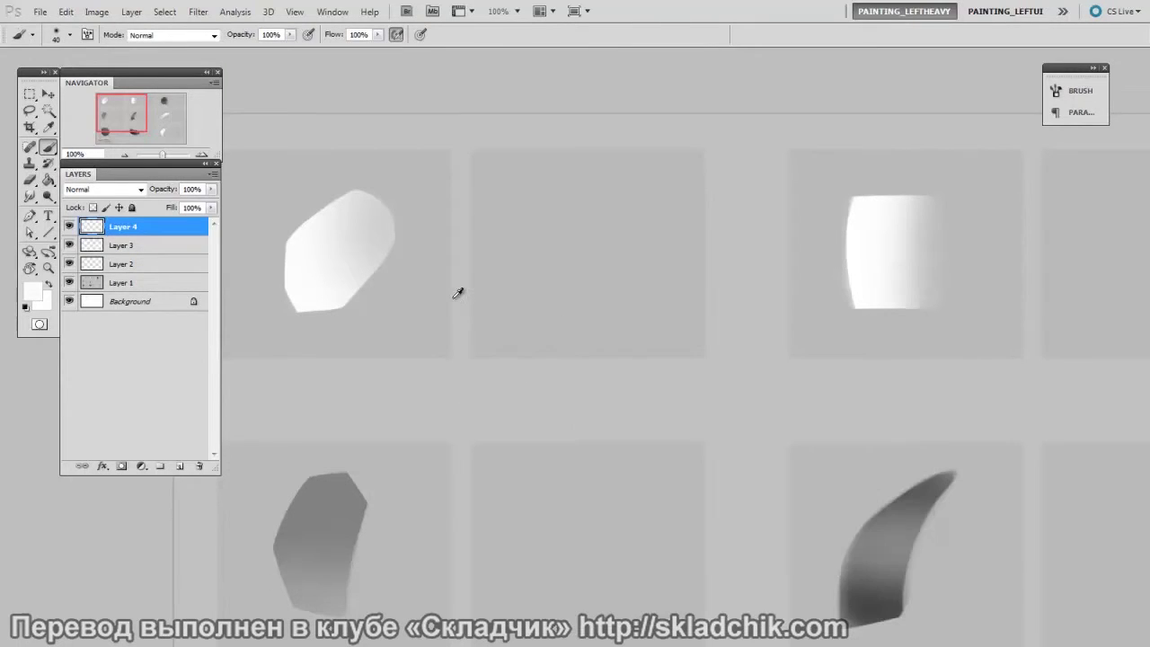
- Paint a large soft white blob in the empty square beside the first white shape, enlarging the soft brush to 300 px
{"action": "key", "text": "bracketright"}
{"action": "key", "text": "bracketright"}
{"action": "key", "text": "bracketright"}
{"action": "key", "text": "bracketright"}
{"action": "key", "text": "bracketright"}
{"action": "key", "text": "bracketright"}
{"action": "key", "text": "bracketright"}
{"action": "key", "text": "bracketright"}
{"action": "key", "text": "bracketright"}
{"action": "key", "text": "bracketright"}
{"action": "mouse_move", "coordinate": [537, 302]}
{"action": "left_mouse_down"}
{"action": "mouse_move", "coordinate": [550, 282]}
{"action": "mouse_move", "coordinate": [539, 291]}
{"action": "left_mouse_up"}
{"action": "key", "text": "bracketright"}
{"action": "key", "text": "bracketright"}
{"action": "key", "text": "bracketright"}
{"action": "key", "text": "bracketleft"}
{"action": "key", "text": "bracketleft"}
{"action": "key", "text": "bracketleft"}
{"action": "key", "text": "bracketleft"}
{"action": "key", "text": "bracketright"}
{"action": "key", "text": "bracketright"}
{"action": "key", "text": "bracketright"}
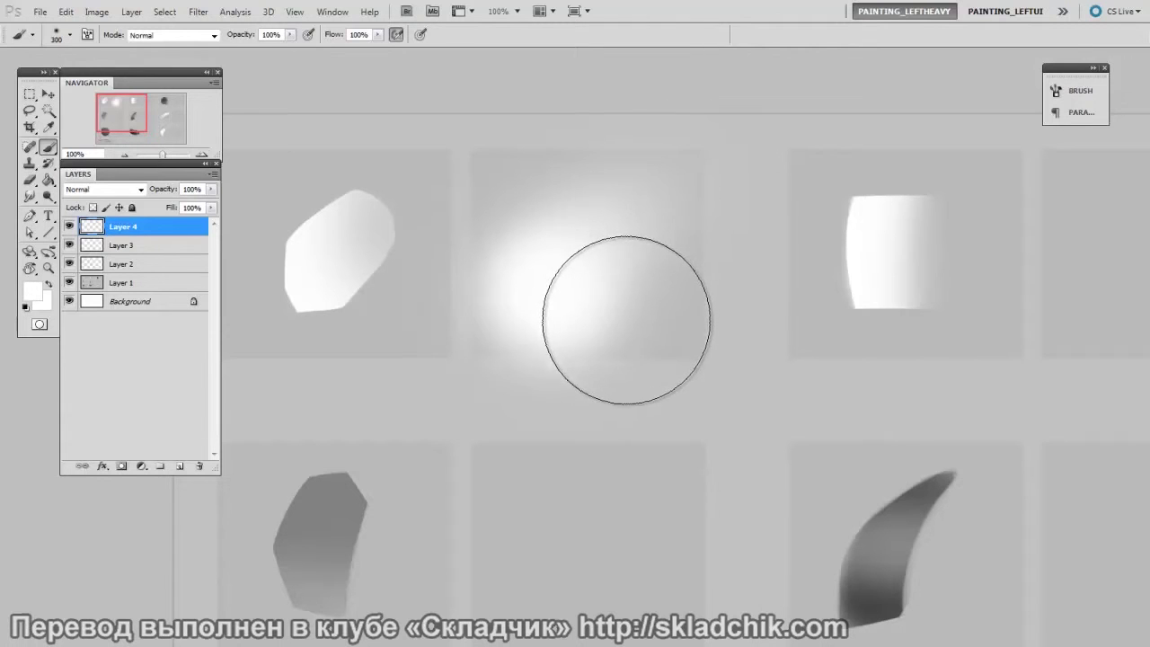
- Erase the lower part of the white blob into a crisp edge with the hard round eraser at 60 px
{"action": "key", "text": "e"}
{"action": "right_click", "coordinate": [614, 311]}
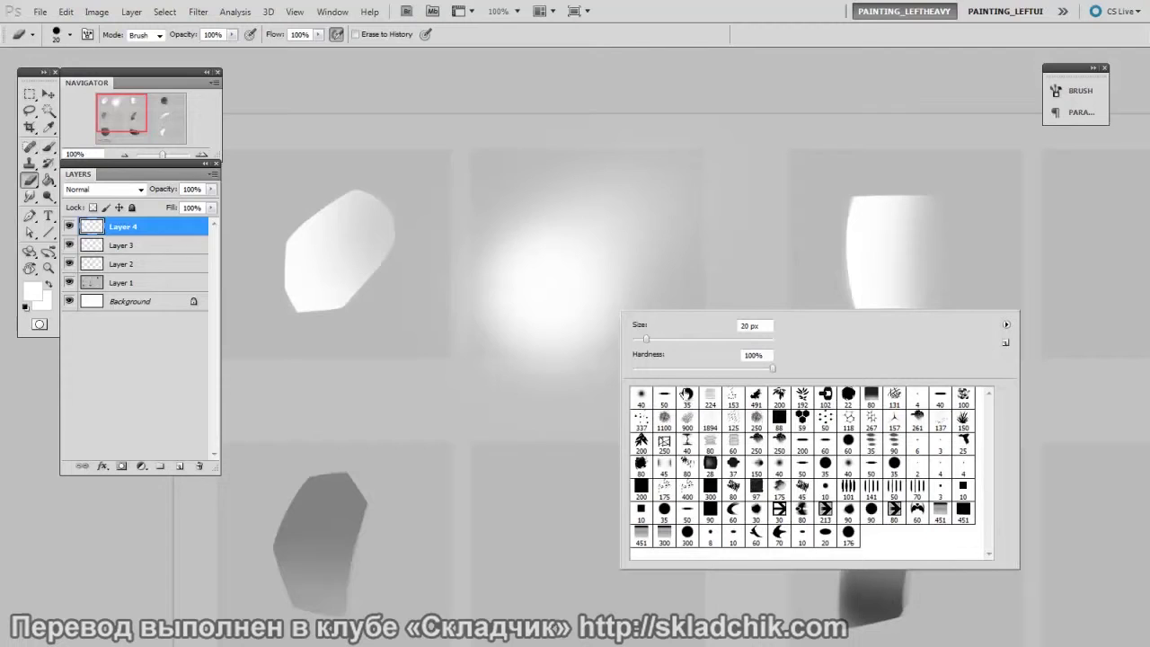
{"action": "left_click", "coordinate": [582, 317]}
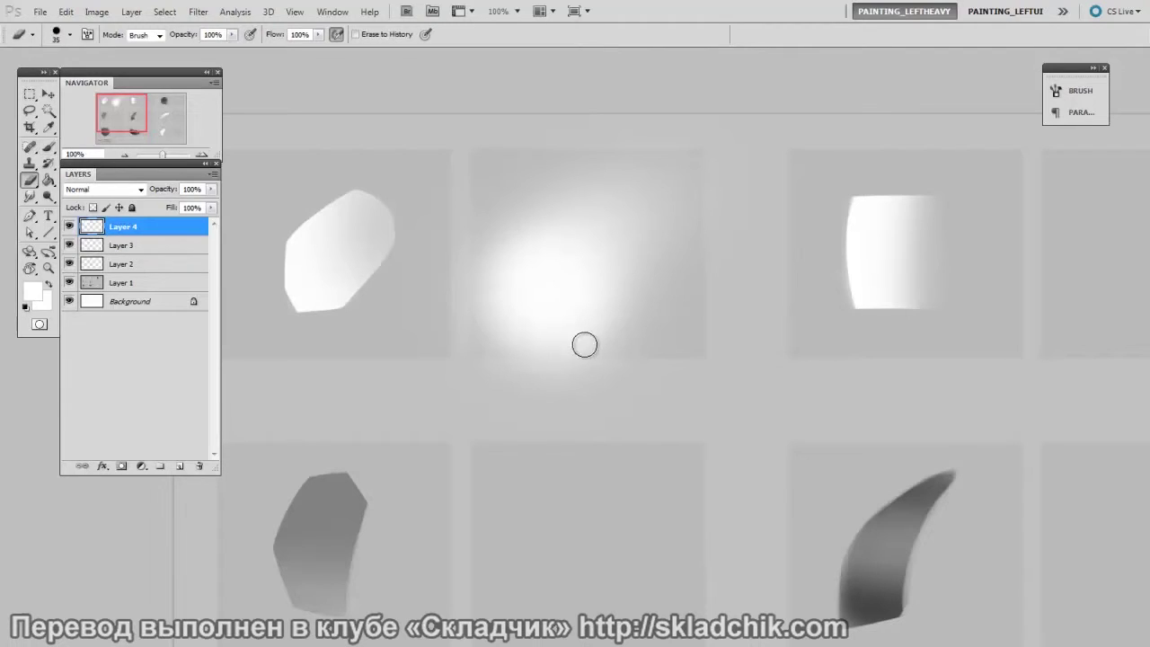
{"action": "key", "text": "bracketright"}
{"action": "key", "text": "bracketright"}
{"action": "key", "text": "bracketright"}
{"action": "key", "text": "bracketright"}
{"action": "mouse_move", "coordinate": [487, 364]}
{"action": "left_mouse_down"}
{"action": "mouse_move", "coordinate": [605, 344]}
{"action": "mouse_move", "coordinate": [576, 355]}
{"action": "left_mouse_up"}
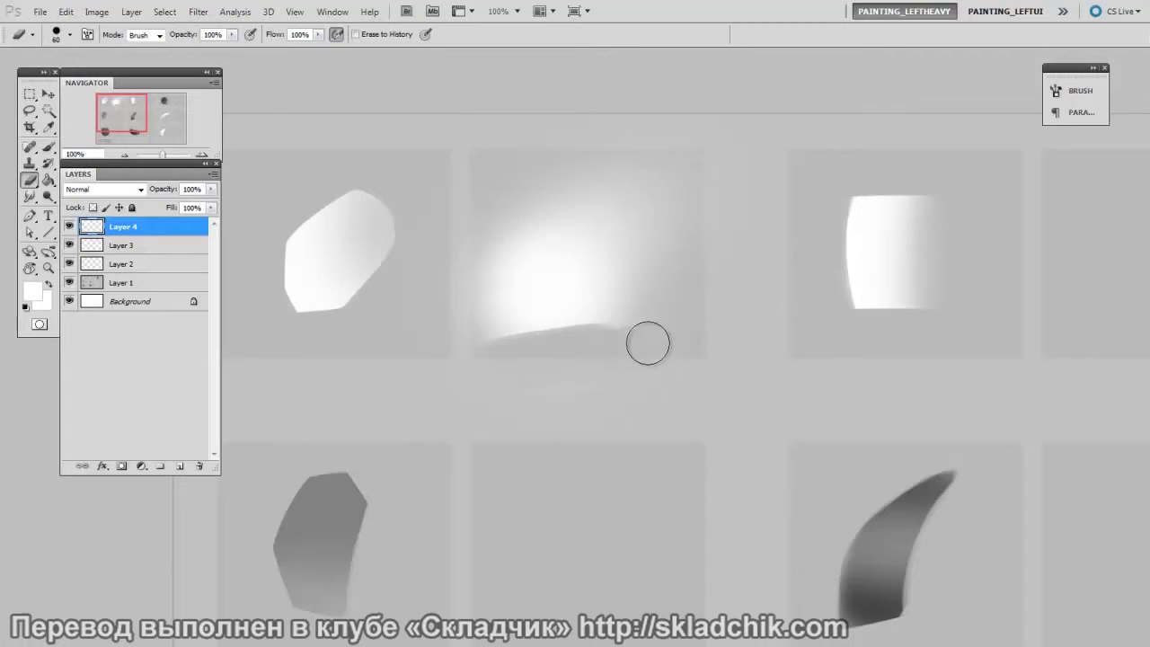
- Carve the white shape's left and upper-left edges with the hard eraser at 45 px
{"action": "key", "text": "bracketleft"}
{"action": "key", "text": "bracketleft"}
{"action": "mouse_move", "coordinate": [544, 341]}
{"action": "left_mouse_down"}
{"action": "mouse_move", "coordinate": [466, 327]}
{"action": "mouse_move", "coordinate": [541, 170]}
{"action": "left_mouse_up"}
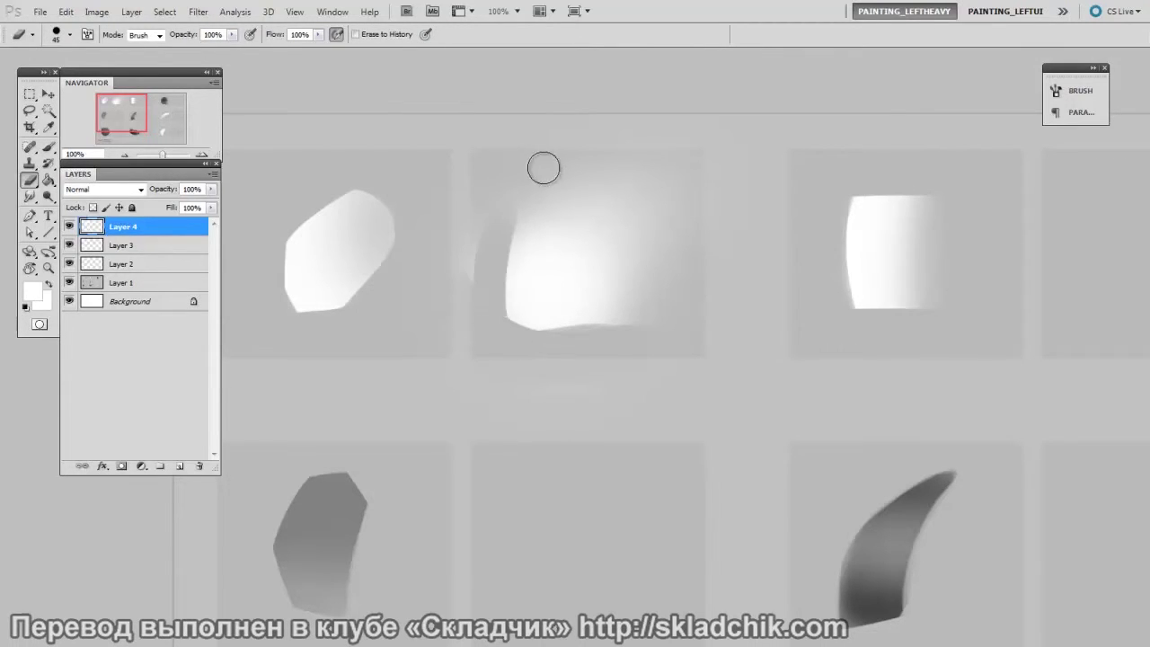
{"action": "left_click_drag", "start_coordinate": [478, 324], "coordinate": [482, 206]}
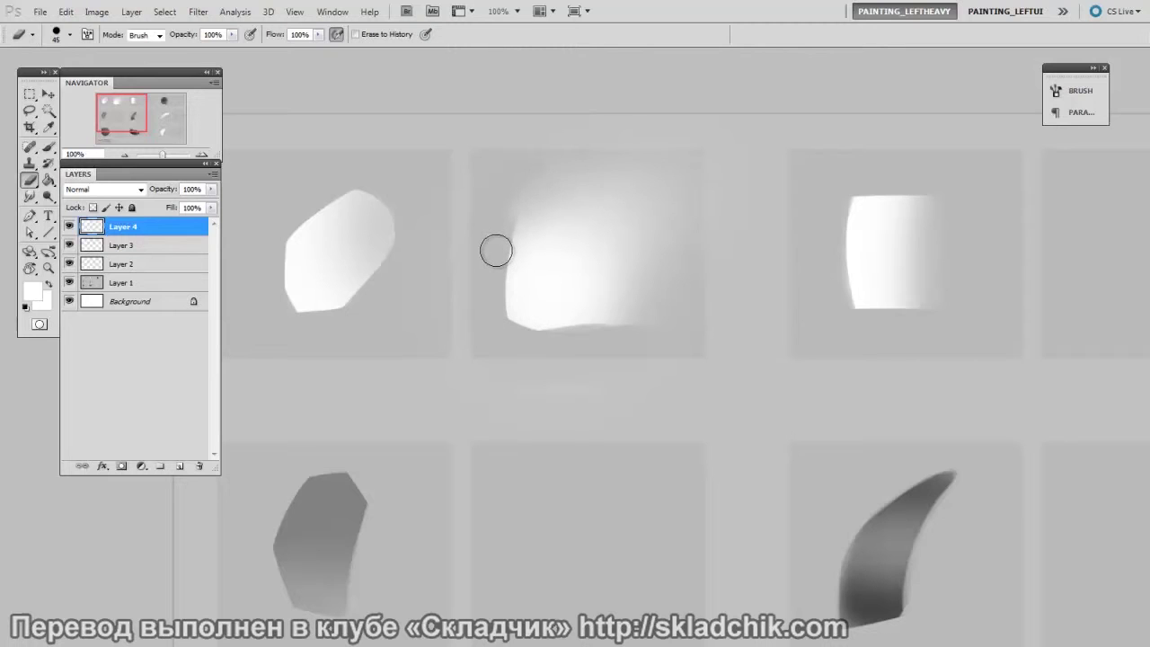
{"action": "left_click_drag", "start_coordinate": [495, 252], "coordinate": [549, 189]}
- Trim the white shape's lower-right and right edges with a smaller hard eraser to match the reference outline
{"action": "key", "text": "bracketleft"}
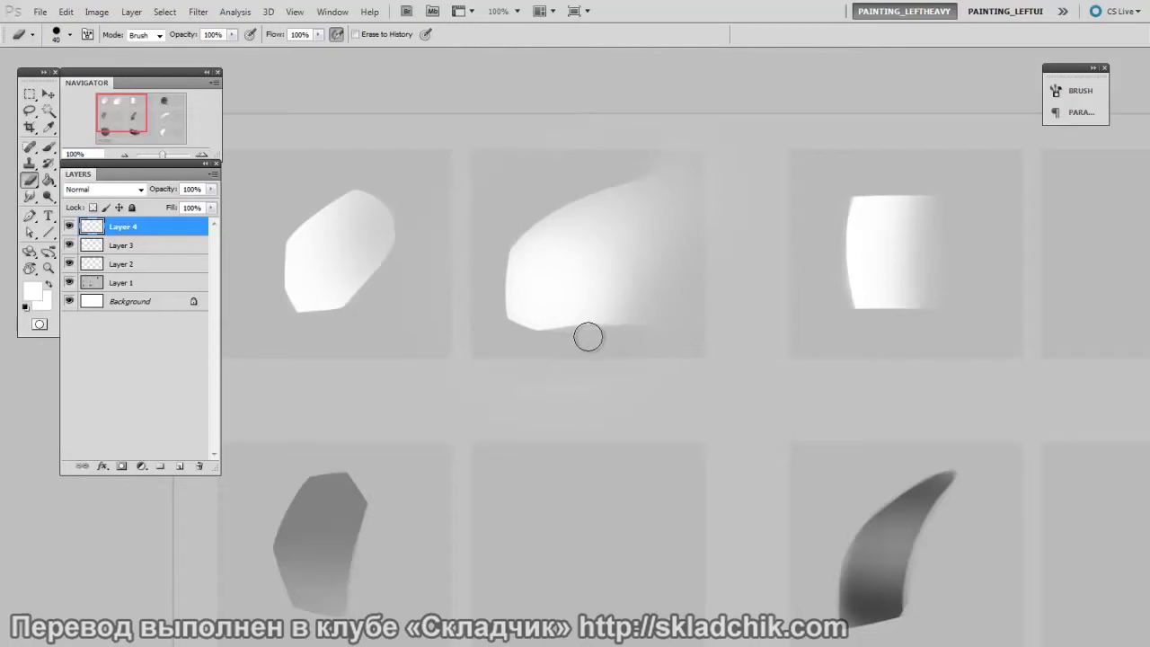
{"action": "mouse_move", "coordinate": [602, 333]}
{"action": "left_mouse_down"}
{"action": "mouse_move", "coordinate": [688, 174]}
{"action": "mouse_move", "coordinate": [667, 311]}
{"action": "mouse_move", "coordinate": [644, 315]}
{"action": "mouse_move", "coordinate": [688, 305]}
{"action": "left_mouse_up"}
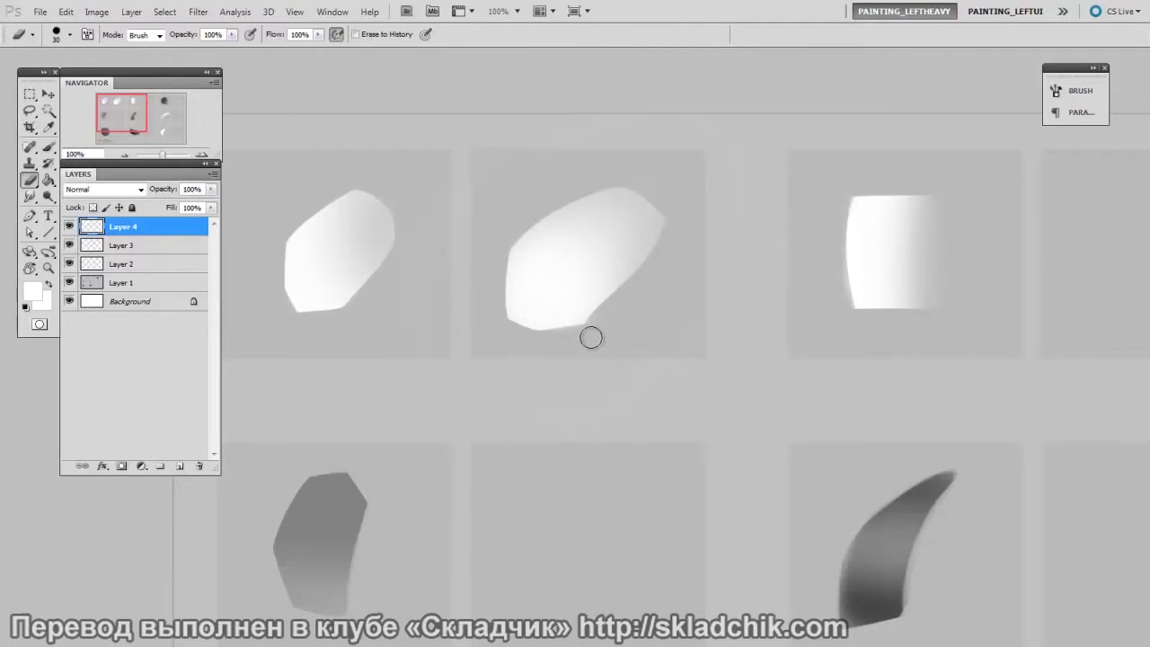
{"action": "left_click_drag", "start_coordinate": [606, 188], "coordinate": [648, 238]}
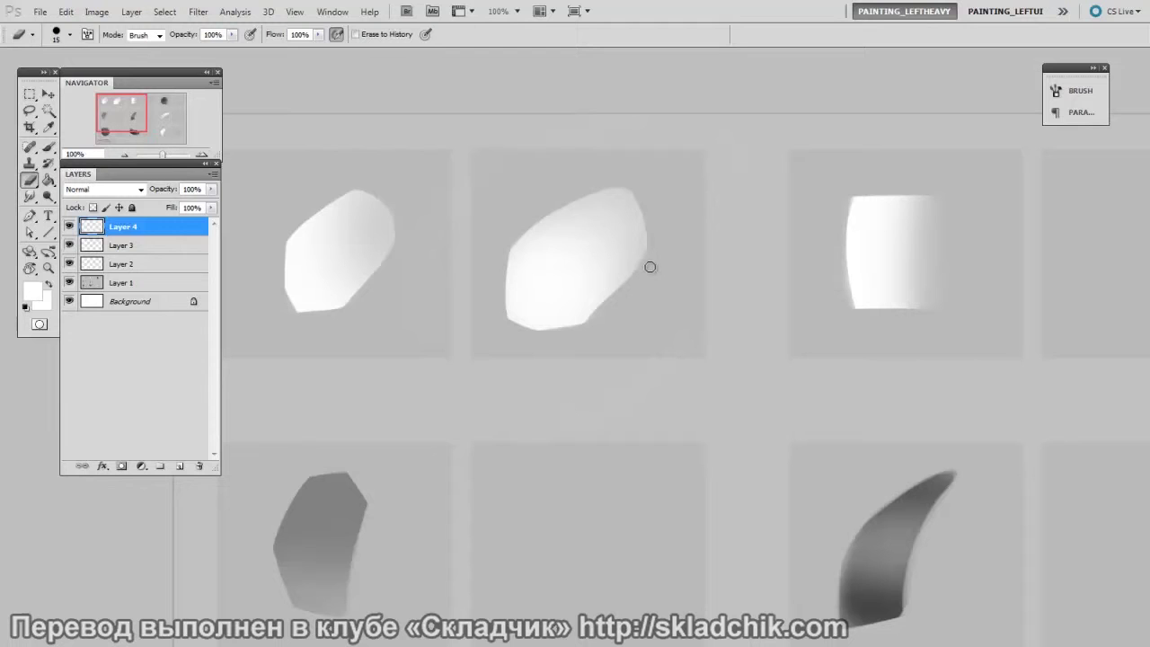
- Scale the white shape down to about 90% width and 88% height with Free Transform
{"action": "key", "text": "ctrl+t"}
{"action": "left_click_drag", "start_coordinate": [366, 482], "coordinate": [389, 453]}
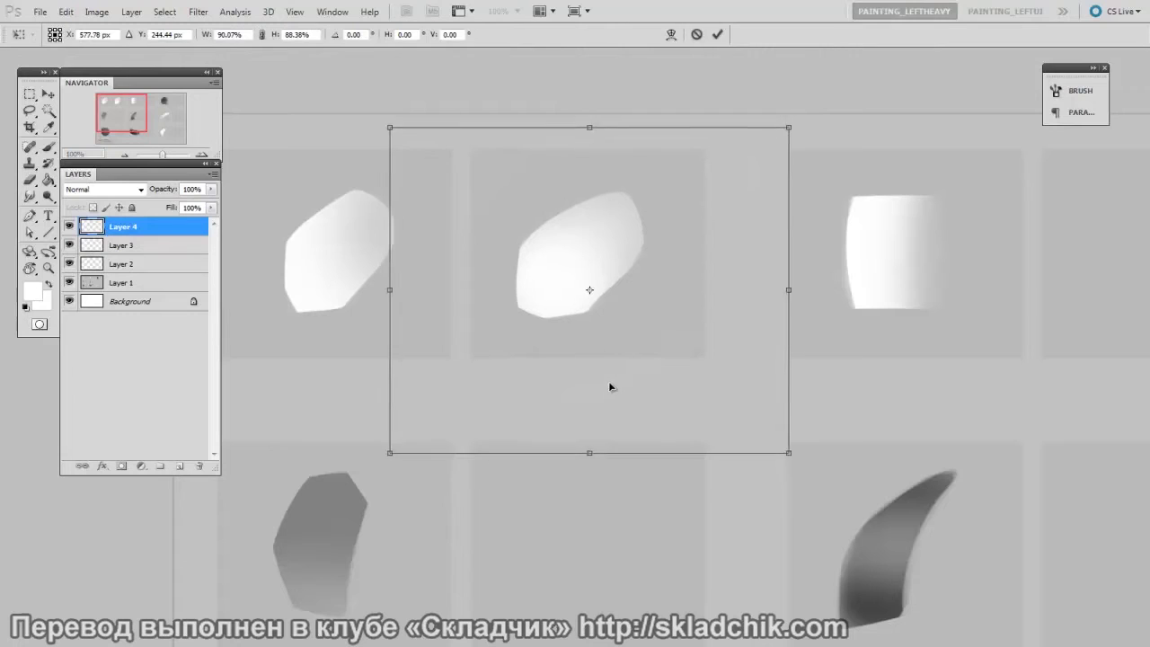
{"action": "key", "text": "Return"}
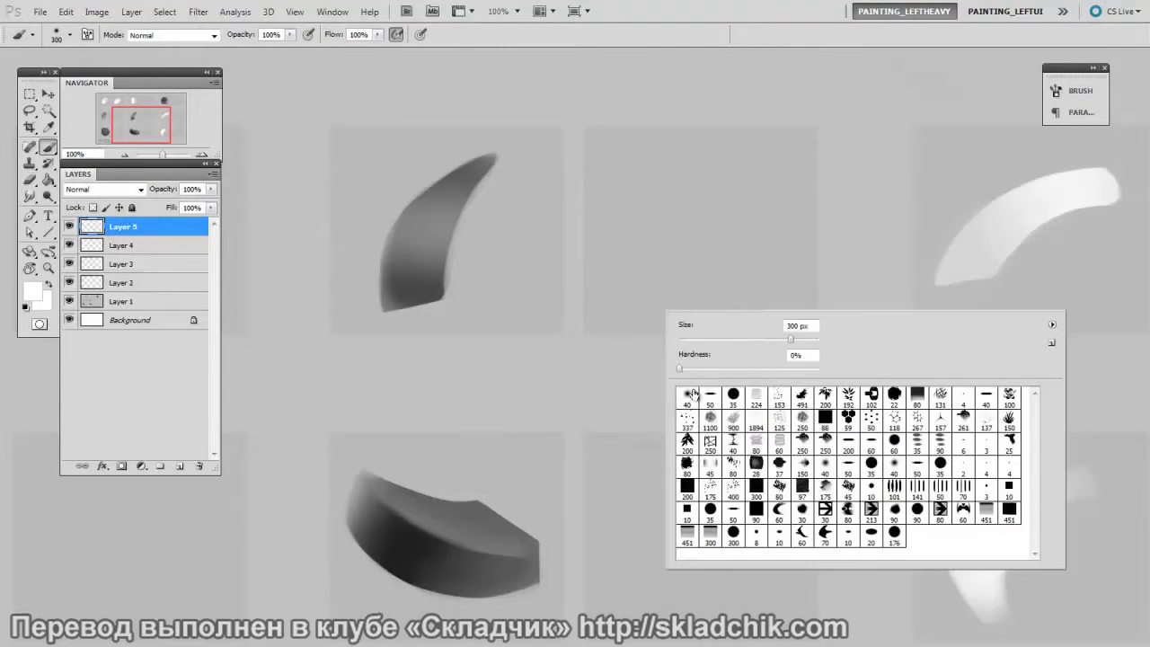
- Paint a solid dark grey curved shape in the empty square beside the grey horn with an enlarged hard round brush
{"action": "left_click", "coordinate": [733, 395]}
{"action": "key", "text": "Return"}
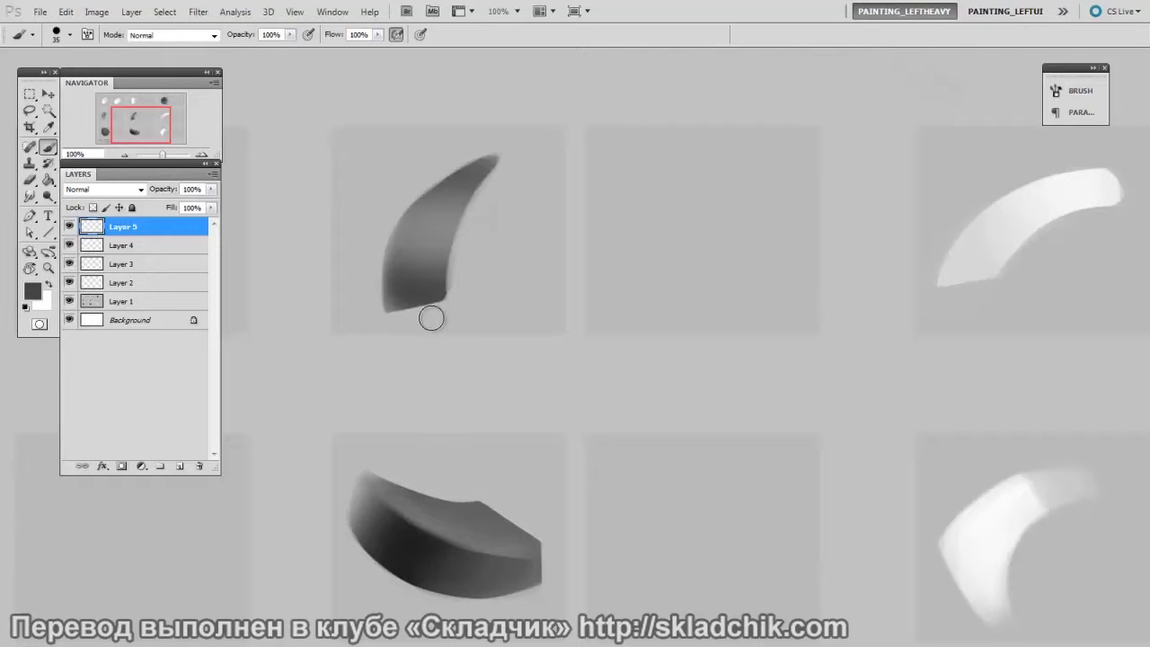
{"action": "key", "text": "bracketright"}
{"action": "key", "text": "bracketright"}
{"action": "key", "text": "bracketright"}
{"action": "key", "text": "bracketright"}
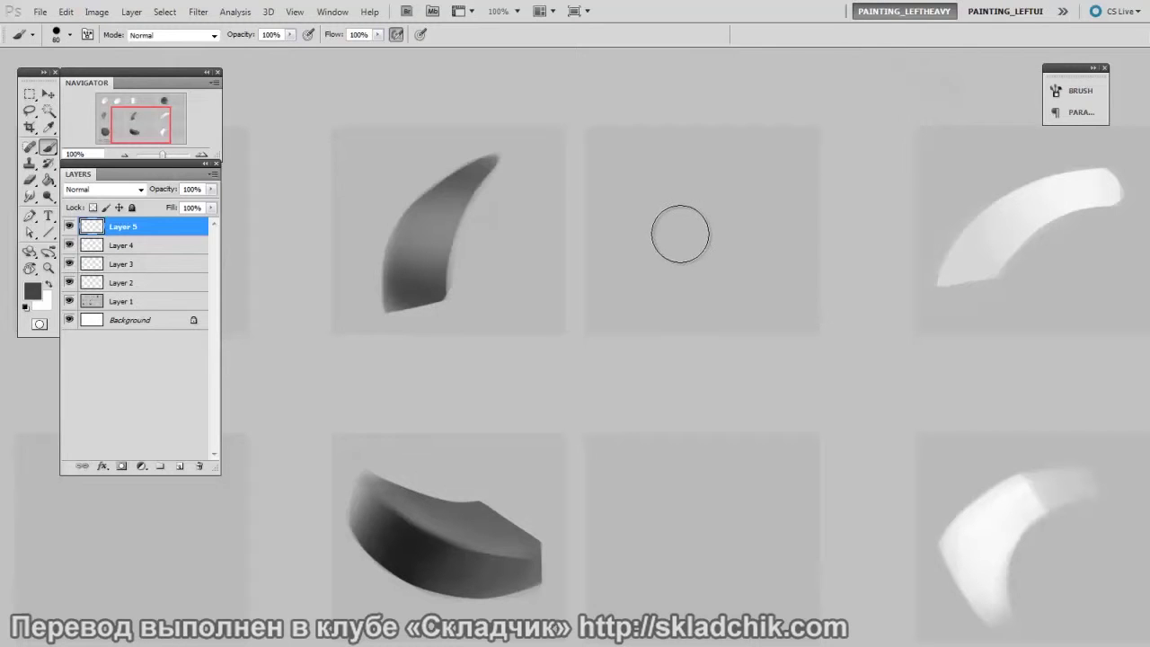
{"action": "mouse_move", "coordinate": [656, 297]}
{"action": "left_mouse_down"}
{"action": "mouse_move", "coordinate": [697, 193]}
{"action": "mouse_move", "coordinate": [649, 271]}
{"action": "mouse_move", "coordinate": [664, 270]}
{"action": "mouse_move", "coordinate": [716, 182]}
{"action": "mouse_move", "coordinate": [677, 237]}
{"action": "mouse_move", "coordinate": [676, 292]}
{"action": "mouse_move", "coordinate": [715, 201]}
{"action": "mouse_move", "coordinate": [674, 248]}
{"action": "mouse_move", "coordinate": [674, 301]}
{"action": "mouse_move", "coordinate": [716, 216]}
{"action": "mouse_move", "coordinate": [711, 197]}
{"action": "mouse_move", "coordinate": [677, 304]}
{"action": "mouse_move", "coordinate": [768, 170]}
{"action": "mouse_move", "coordinate": [675, 264]}
{"action": "left_mouse_up"}
{"action": "key", "text": "bracketright"}
{"action": "key", "text": "bracketright"}
{"action": "key", "text": "bracketright"}
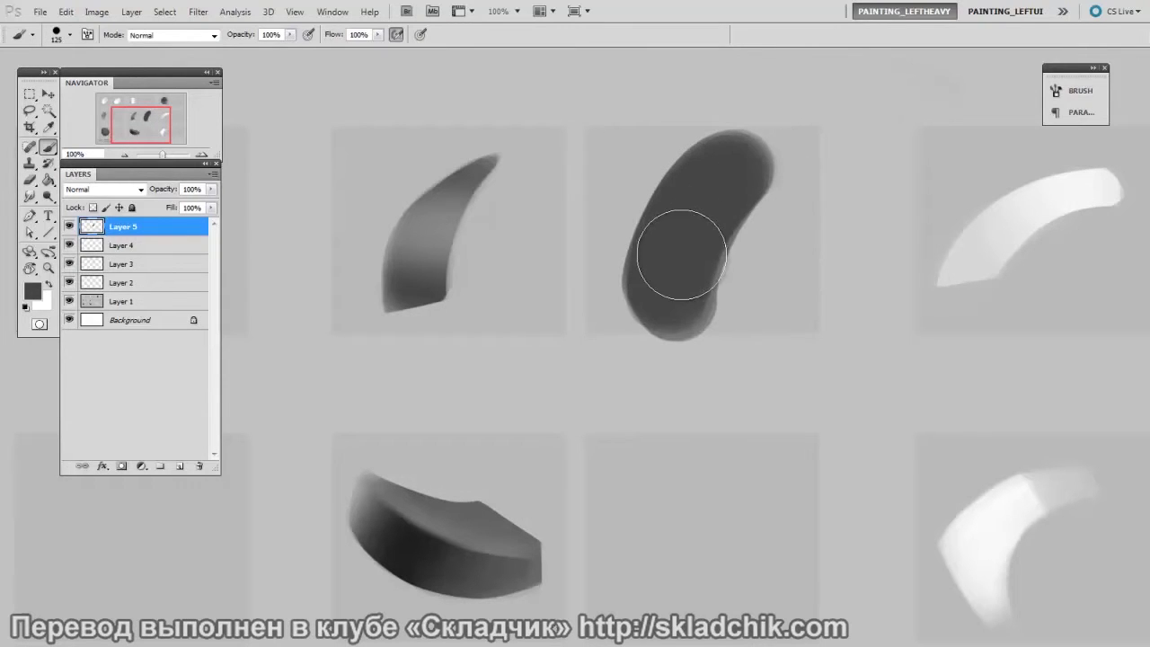
- Add a new layer and paint a soft band of the reference horn's mid-grey across the middle of the dark shape
{"action": "key", "text": "ctrl+shift+alt+n"}
{"action": "left_click", "coordinate": [437, 226], "text": "alt"}
{"action": "key", "text": "bracketleft"}
{"action": "mouse_move", "coordinate": [659, 213]}
{"action": "left_mouse_down"}
{"action": "mouse_move", "coordinate": [755, 224]}
{"action": "mouse_move", "coordinate": [652, 217]}
{"action": "mouse_move", "coordinate": [754, 234]}
{"action": "mouse_move", "coordinate": [681, 228]}
{"action": "mouse_move", "coordinate": [692, 212]}
{"action": "mouse_move", "coordinate": [714, 240]}
{"action": "mouse_move", "coordinate": [689, 252]}
{"action": "mouse_move", "coordinate": [678, 243]}
{"action": "mouse_move", "coordinate": [684, 193]}
{"action": "mouse_move", "coordinate": [712, 255]}
{"action": "mouse_move", "coordinate": [722, 213]}
{"action": "mouse_move", "coordinate": [680, 203]}
{"action": "mouse_move", "coordinate": [719, 221]}
{"action": "mouse_move", "coordinate": [641, 258]}
{"action": "mouse_move", "coordinate": [694, 170]}
{"action": "mouse_move", "coordinate": [648, 255]}
{"action": "mouse_move", "coordinate": [729, 213]}
{"action": "left_mouse_up"}
{"action": "key", "text": "bracketright"}
- Soften the lighter grey band with a soft round eraser at 200 px and merge its layer into the dark shape's layer
{"action": "key", "text": "e"}
{"action": "right_click", "coordinate": [663, 232]}
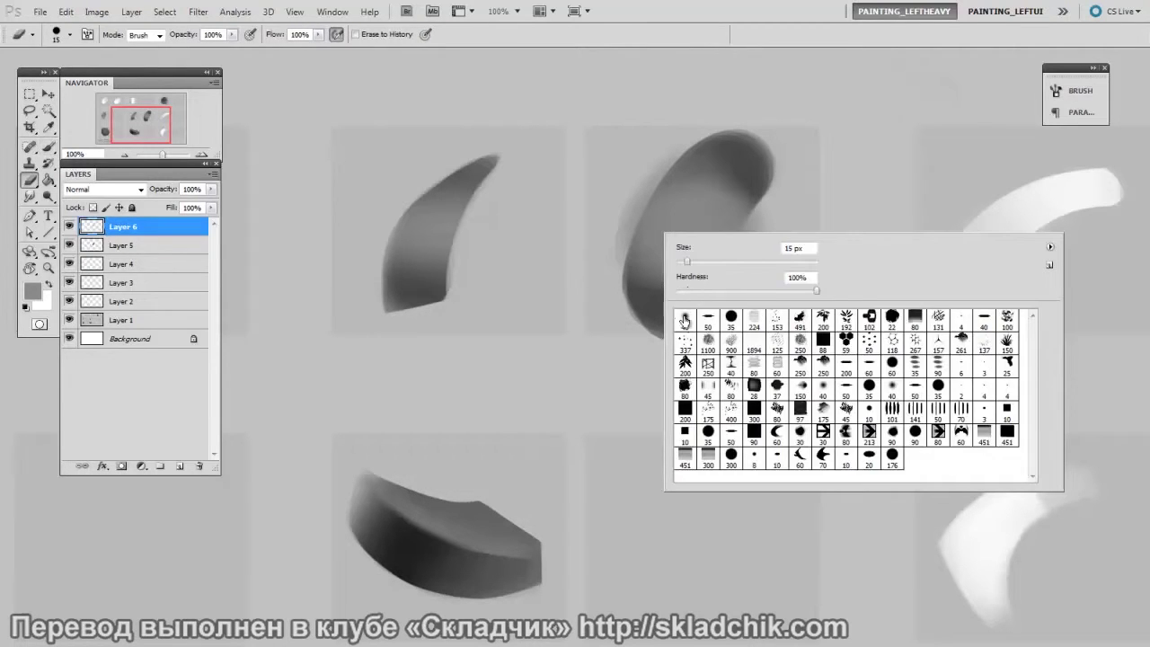
{"action": "left_click", "coordinate": [634, 292]}
{"action": "key", "text": "]"}
{"action": "key", "text": "]"}
{"action": "key", "text": "]"}
{"action": "key", "text": "]"}
{"action": "key", "text": "]"}
{"action": "key", "text": "]"}
{"action": "key", "text": "]"}
{"action": "key", "text": "]"}
{"action": "key", "text": "]"}
{"action": "key", "text": "bracketright"}
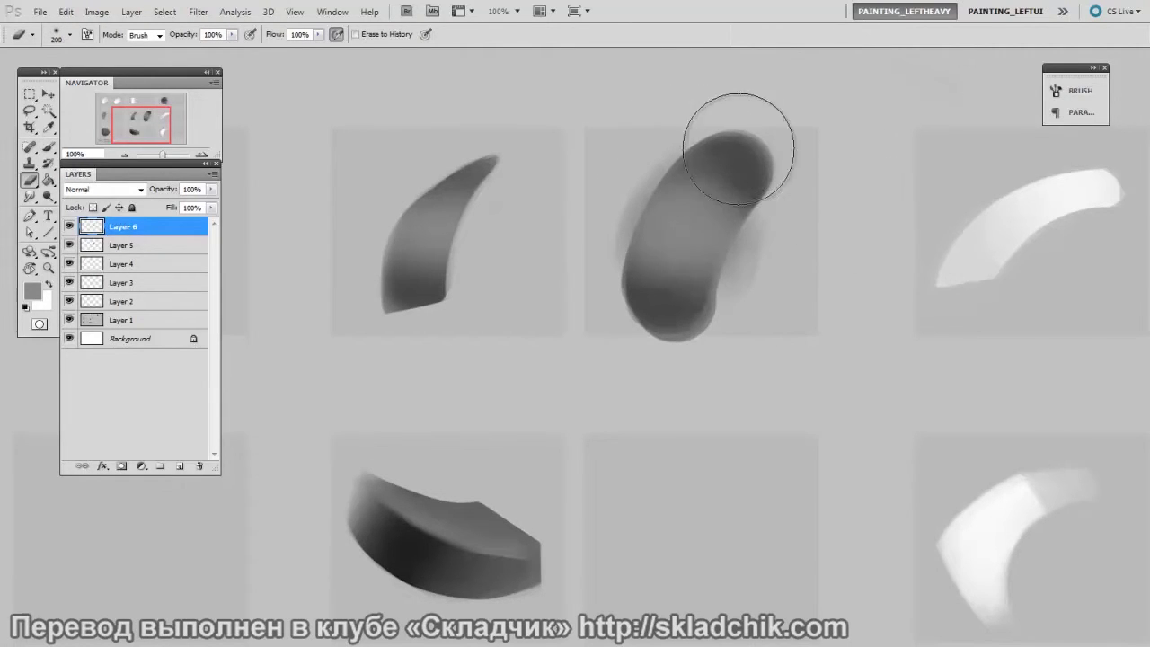
{"action": "key", "text": "Delete"}
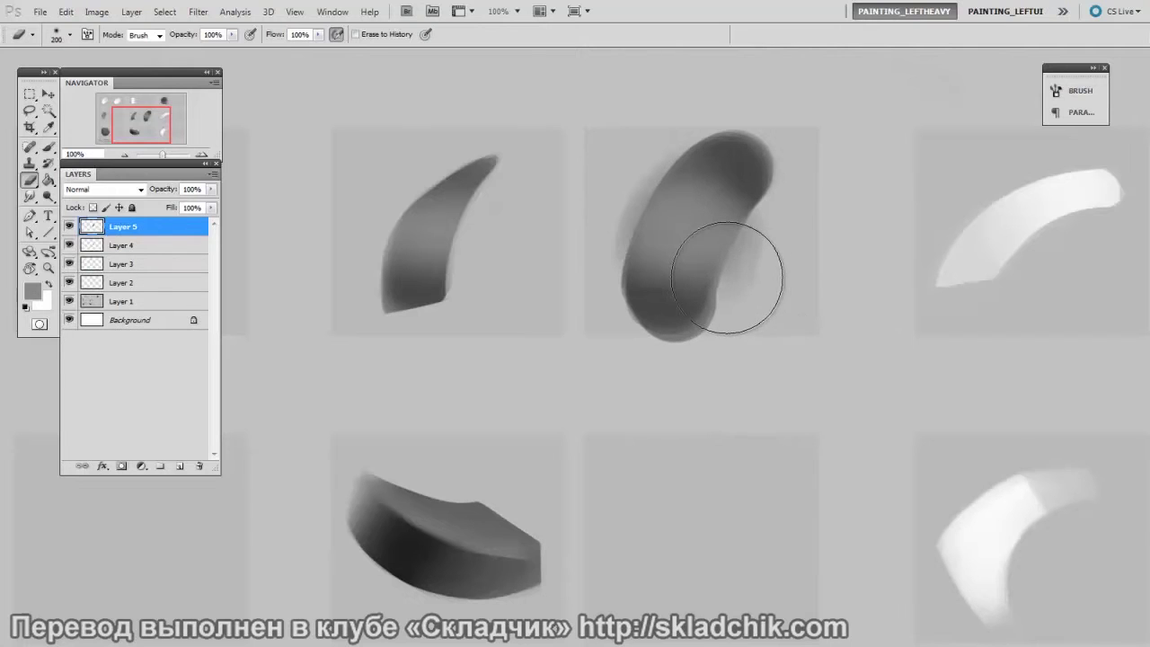
- Trim both sides of the grey curved shape with the hard round eraser, starting at 35 px
{"action": "right_click", "coordinate": [735, 275]}
{"action": "left_click", "coordinate": [798, 363]}
{"action": "key", "text": "Return"}
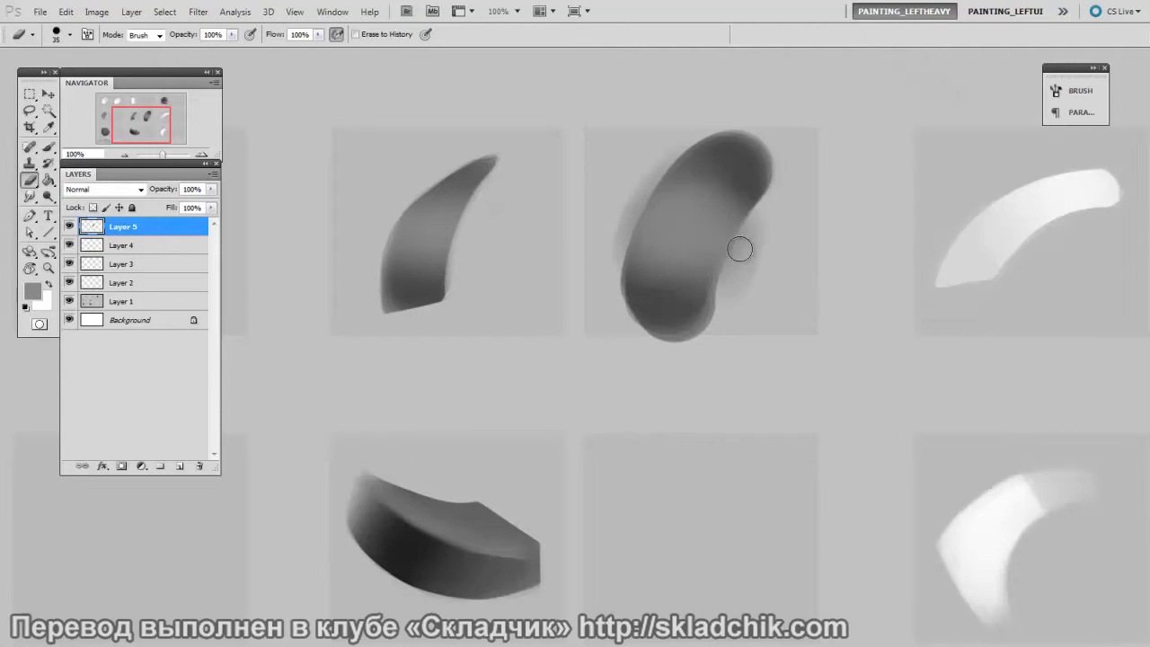
{"action": "mouse_move", "coordinate": [714, 323]}
{"action": "left_mouse_down"}
{"action": "mouse_move", "coordinate": [775, 187]}
{"action": "mouse_move", "coordinate": [778, 199]}
{"action": "left_mouse_up"}
{"action": "key", "text": "bracketright"}
{"action": "key", "text": "bracketright"}
{"action": "left_click_drag", "start_coordinate": [742, 295], "coordinate": [759, 256]}
{"action": "mouse_move", "coordinate": [630, 334]}
{"action": "left_mouse_down"}
{"action": "mouse_move", "coordinate": [675, 318]}
{"action": "mouse_move", "coordinate": [637, 333]}
{"action": "mouse_move", "coordinate": [619, 264]}
{"action": "mouse_move", "coordinate": [728, 223]}
{"action": "mouse_move", "coordinate": [641, 211]}
{"action": "mouse_move", "coordinate": [631, 296]}
{"action": "mouse_move", "coordinate": [777, 175]}
{"action": "left_mouse_up"}
{"action": "key", "text": "bracketleft"}
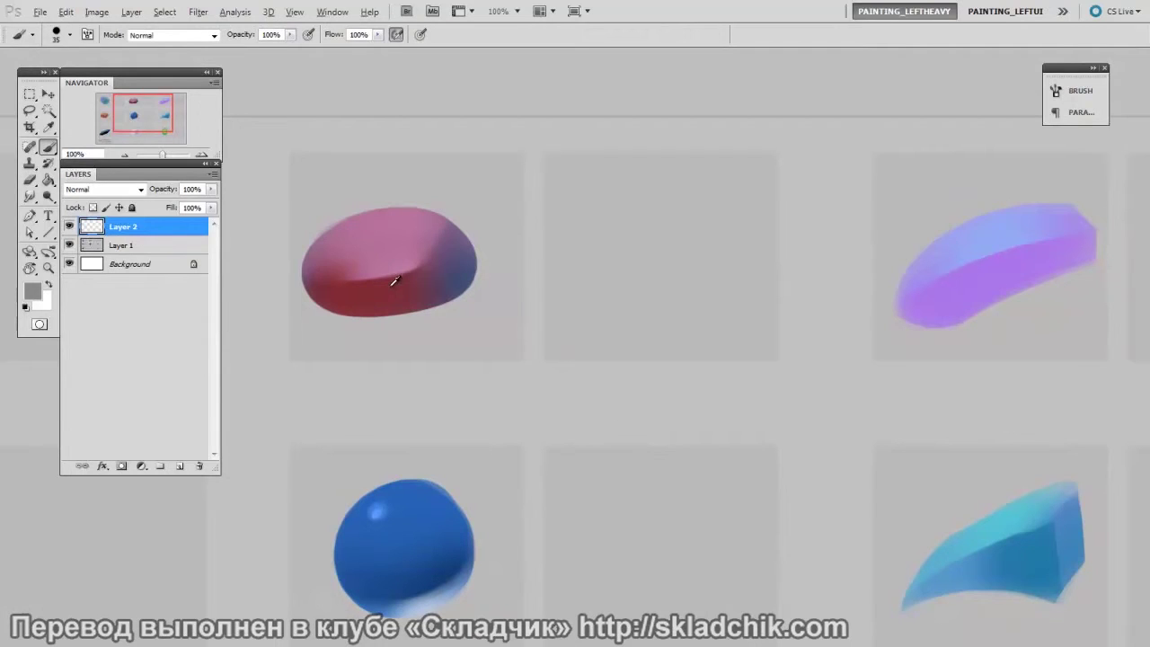
- Paint a solid dark red oval in the empty square beside the pink-and-red shape, refining its outline with a 45 px brush
{"action": "key", "text": "bracketright"}
{"action": "key", "text": "bracketright"}
{"action": "key", "text": "bracketright"}
{"action": "key", "text": "bracketright"}
{"action": "mouse_move", "coordinate": [605, 246]}
{"action": "left_mouse_down"}
{"action": "mouse_move", "coordinate": [695, 261]}
{"action": "mouse_move", "coordinate": [595, 257]}
{"action": "mouse_move", "coordinate": [687, 268]}
{"action": "mouse_move", "coordinate": [670, 243]}
{"action": "mouse_move", "coordinate": [609, 249]}
{"action": "mouse_move", "coordinate": [650, 275]}
{"action": "mouse_move", "coordinate": [651, 243]}
{"action": "mouse_move", "coordinate": [599, 260]}
{"action": "mouse_move", "coordinate": [600, 281]}
{"action": "mouse_move", "coordinate": [657, 291]}
{"action": "mouse_move", "coordinate": [703, 258]}
{"action": "left_mouse_up"}
{"action": "key", "text": "bracketright"}
{"action": "key", "text": "bracketright"}
{"action": "key", "text": "bracketleft"}
{"action": "key", "text": "bracketleft"}
{"action": "key", "text": "bracketleft"}
{"action": "key", "text": "bracketleft"}
{"action": "mouse_move", "coordinate": [668, 297]}
{"action": "left_mouse_down"}
{"action": "mouse_move", "coordinate": [695, 251]}
{"action": "mouse_move", "coordinate": [588, 264]}
{"action": "mouse_move", "coordinate": [689, 269]}
{"action": "mouse_move", "coordinate": [635, 245]}
{"action": "mouse_move", "coordinate": [600, 277]}
{"action": "mouse_move", "coordinate": [603, 247]}
{"action": "mouse_move", "coordinate": [640, 252]}
{"action": "mouse_move", "coordinate": [680, 296]}
{"action": "mouse_move", "coordinate": [616, 269]}
{"action": "mouse_move", "coordinate": [635, 240]}
{"action": "mouse_move", "coordinate": [577, 279]}
{"action": "mouse_move", "coordinate": [665, 306]}
{"action": "mouse_move", "coordinate": [701, 304]}
{"action": "mouse_move", "coordinate": [618, 255]}
{"action": "mouse_move", "coordinate": [639, 307]}
{"action": "mouse_move", "coordinate": [707, 295]}
{"action": "left_mouse_up"}
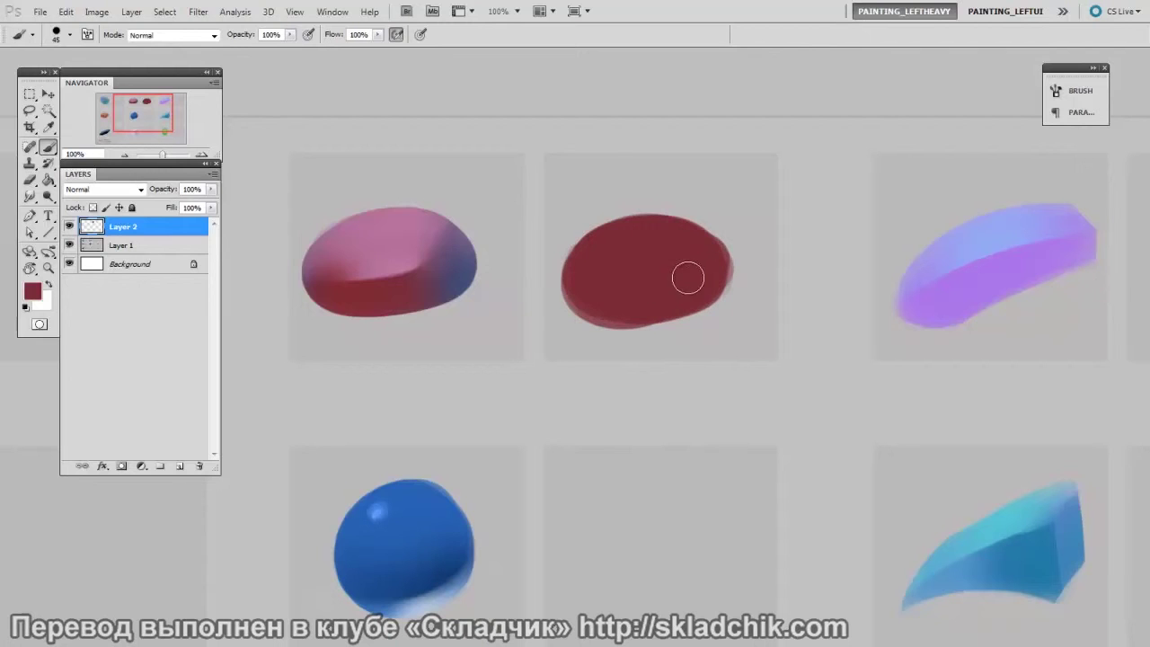
- Adjust the red oval's size and position inside its square with Free Transform
{"action": "key", "text": "ctrl+t"}
{"action": "left_click_drag", "start_coordinate": [803, 264], "coordinate": [728, 296]}
{"action": "key", "text": "Return"}
- Add a new layer and make it a clipping mask on the red oval's layer
{"action": "key", "text": "ctrl+shift+alt+n"}
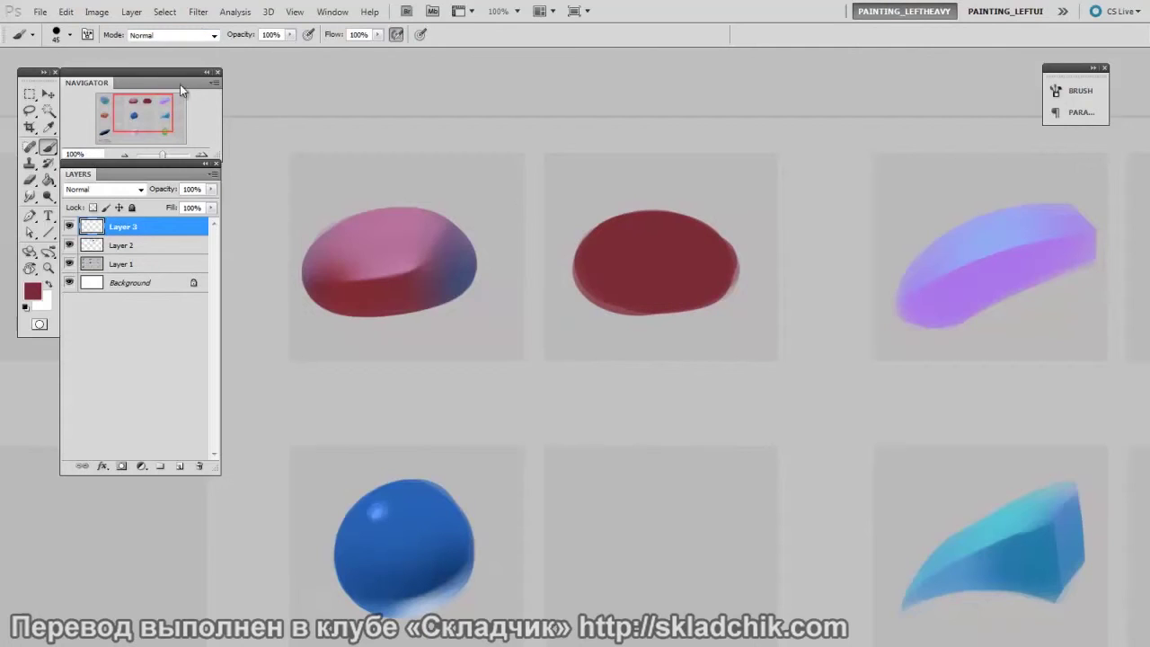
{"action": "left_click", "coordinate": [133, 12]}
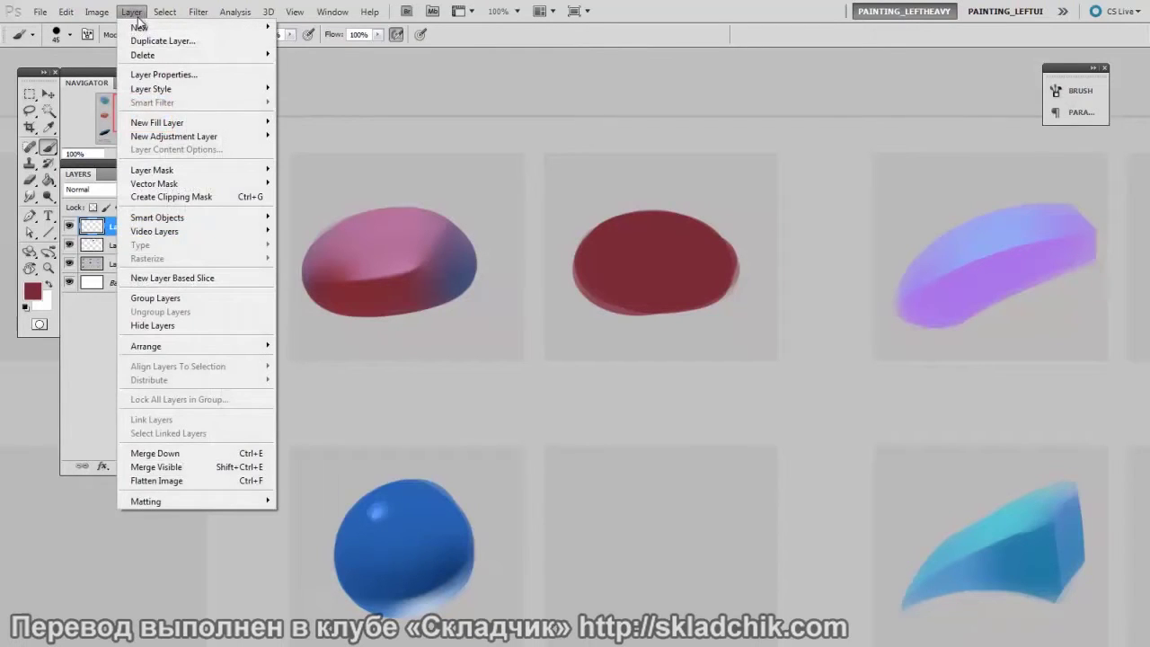
{"action": "left_click", "coordinate": [216, 197]}
- Paint the reference's pink softly over the upper part of the red oval with a soft round brush
{"action": "right_click", "coordinate": [593, 303]}
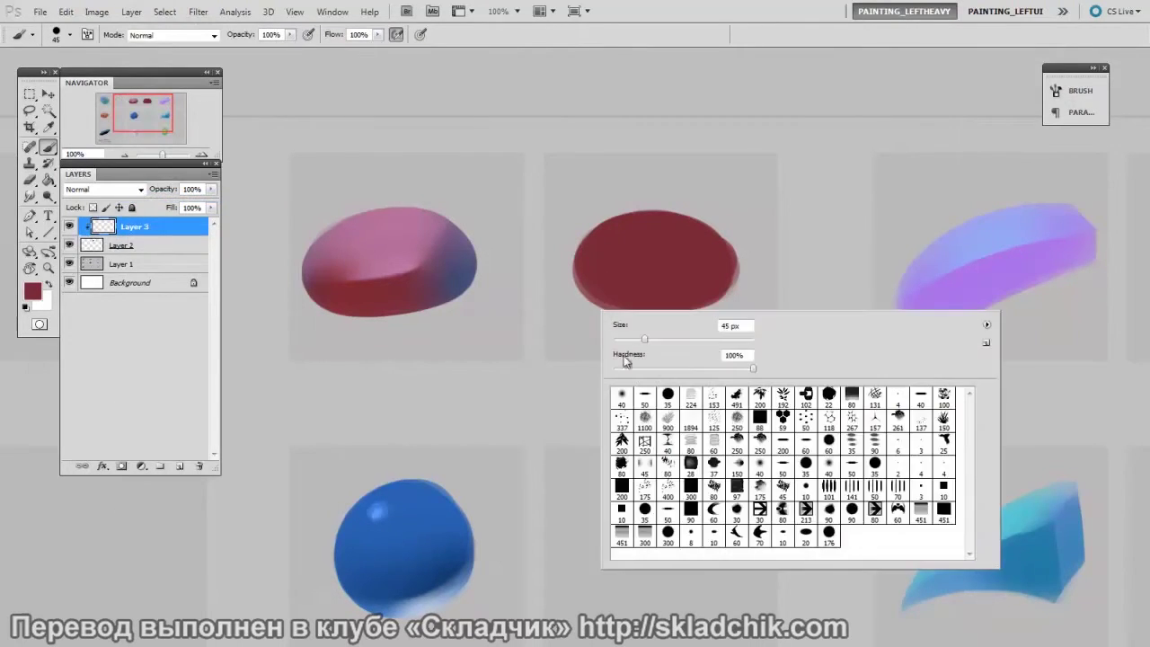
{"action": "left_click", "coordinate": [669, 253]}
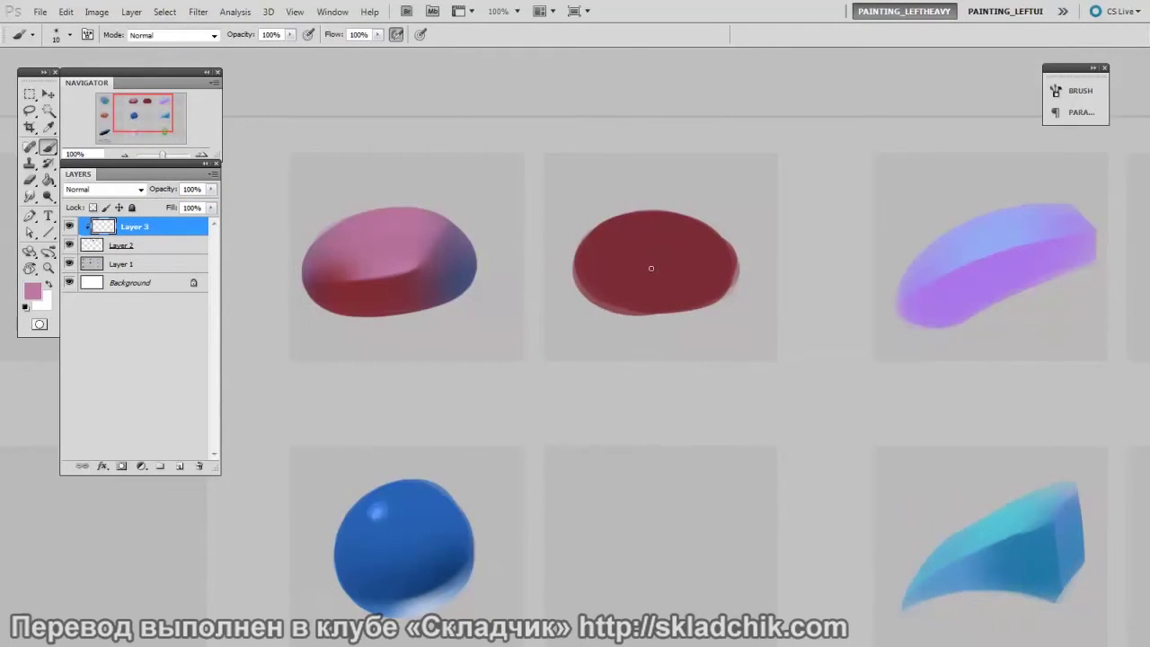
{"action": "key", "text": "]"}
{"action": "key", "text": "]"}
{"action": "key", "text": "]"}
{"action": "key", "text": "]"}
{"action": "key", "text": "["}
{"action": "key", "text": "["}
{"action": "mouse_move", "coordinate": [600, 215]}
{"action": "left_mouse_down"}
{"action": "mouse_move", "coordinate": [712, 213]}
{"action": "mouse_move", "coordinate": [582, 225]}
{"action": "mouse_move", "coordinate": [664, 220]}
{"action": "mouse_move", "coordinate": [620, 234]}
{"action": "mouse_move", "coordinate": [688, 241]}
{"action": "mouse_move", "coordinate": [602, 250]}
{"action": "mouse_move", "coordinate": [666, 256]}
{"action": "mouse_move", "coordinate": [570, 261]}
{"action": "mouse_move", "coordinate": [705, 245]}
{"action": "mouse_move", "coordinate": [585, 252]}
{"action": "mouse_move", "coordinate": [658, 239]}
{"action": "mouse_move", "coordinate": [587, 266]}
{"action": "mouse_move", "coordinate": [665, 242]}
{"action": "mouse_move", "coordinate": [601, 271]}
{"action": "mouse_move", "coordinate": [667, 268]}
{"action": "mouse_move", "coordinate": [590, 276]}
{"action": "mouse_move", "coordinate": [671, 271]}
{"action": "mouse_move", "coordinate": [577, 281]}
{"action": "mouse_move", "coordinate": [617, 285]}
{"action": "left_mouse_up"}
{"action": "key", "text": "]"}
{"action": "key", "text": "bracketright"}
- Erase the pink area's lower edge to a sharp line and fade its right side into the red
{"action": "key", "text": "e"}
{"action": "right_click", "coordinate": [680, 308]}
{"action": "left_click", "coordinate": [638, 344]}
{"action": "key", "text": "bracketleft"}
{"action": "key", "text": "bracketleft"}
{"action": "key", "text": "bracketleft"}
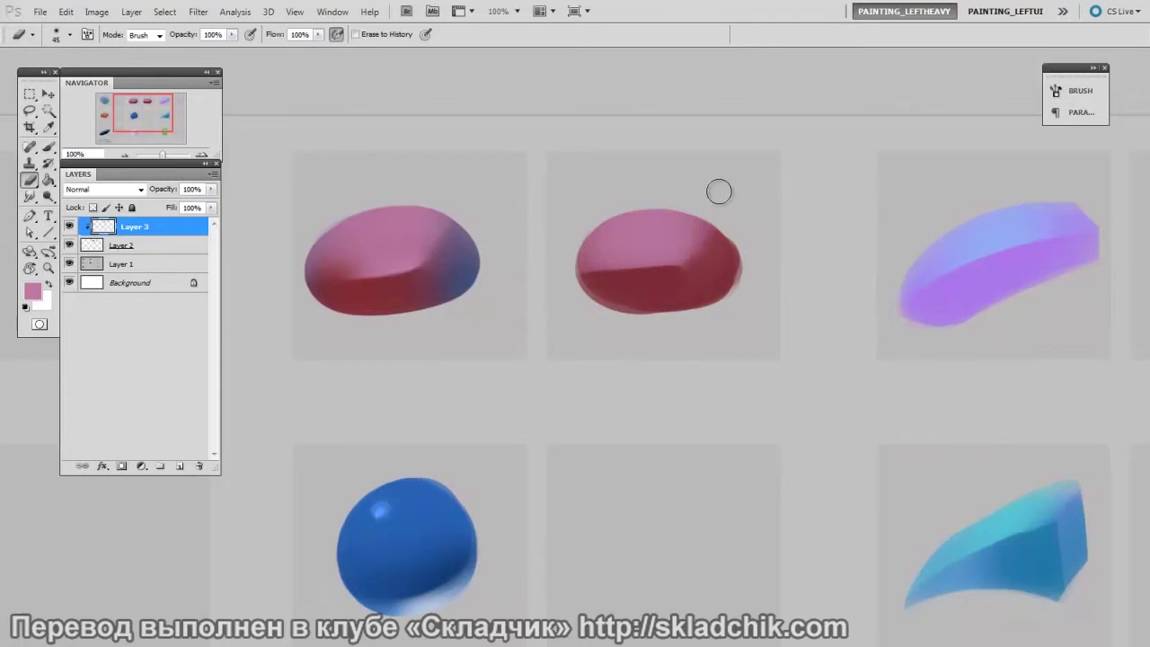
{"action": "left_click_drag", "start_coordinate": [761, 219], "coordinate": [675, 306]}
- Examine the sharp lower edge and the soft right edge of the pink area up close
{"action": "key", "text": "ctrl+plus"}
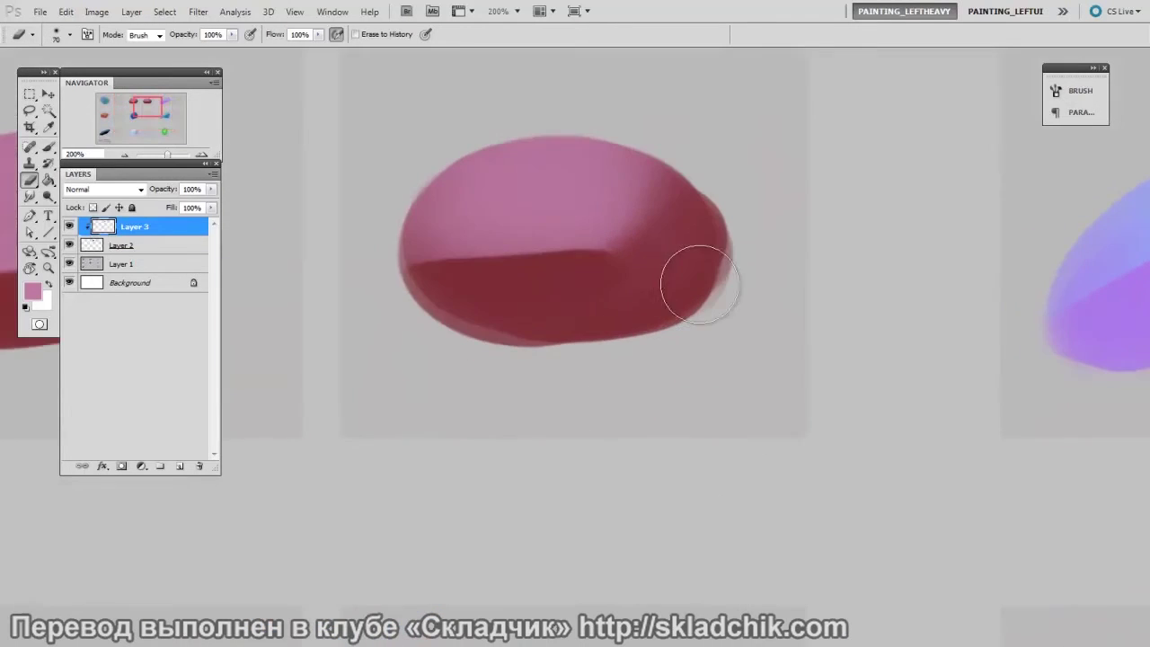
{"action": "key", "text": "bracketleft"}
{"action": "key", "text": "bracketleft"}
{"action": "key", "text": "bracketleft"}
{"action": "key", "text": "bracketleft"}
{"action": "key", "text": "bracketleft"}
{"action": "key", "text": "bracketleft"}
{"action": "key", "text": "bracketleft"}
{"action": "key", "text": "bracketleft"}
{"action": "key", "text": "bracketleft"}
{"action": "key", "text": "bracketleft"}
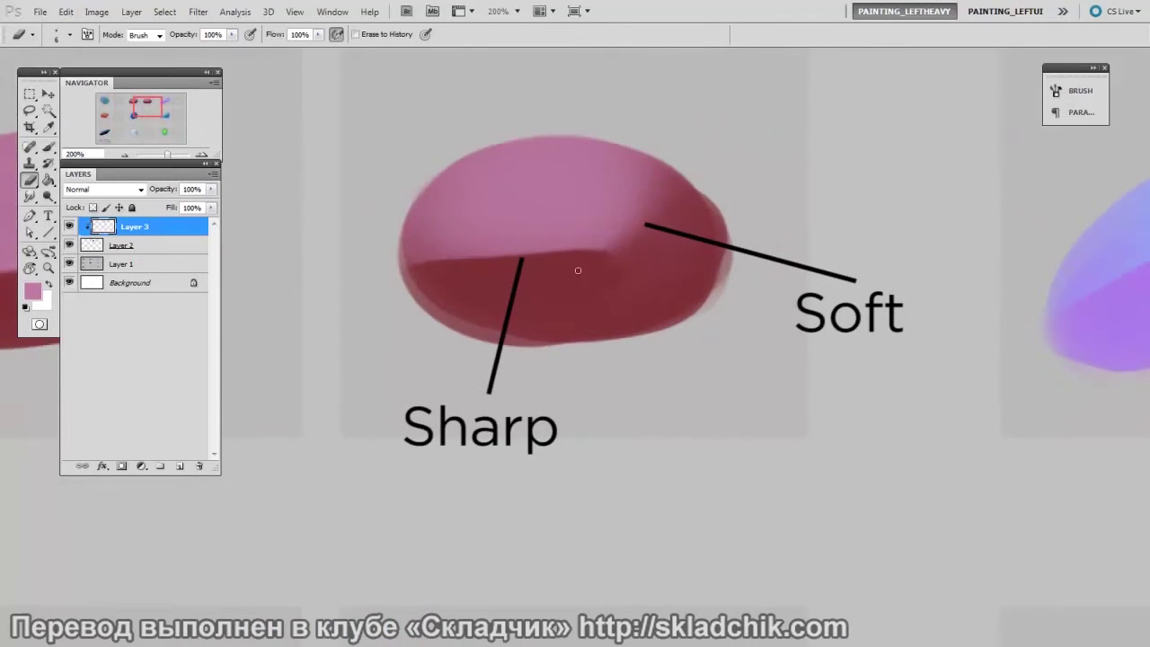
{"action": "key", "text": "bracketright"}
{"action": "key", "text": "bracketright"}
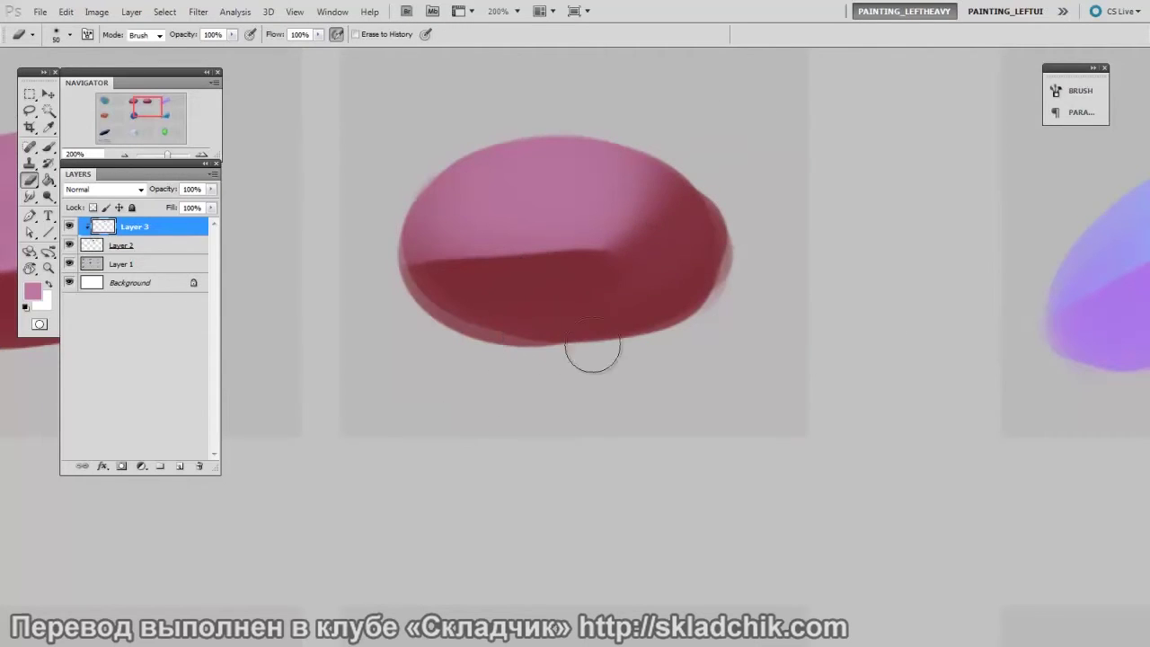
{"action": "left_click_drag", "start_coordinate": [640, 329], "coordinate": [752, 257]}
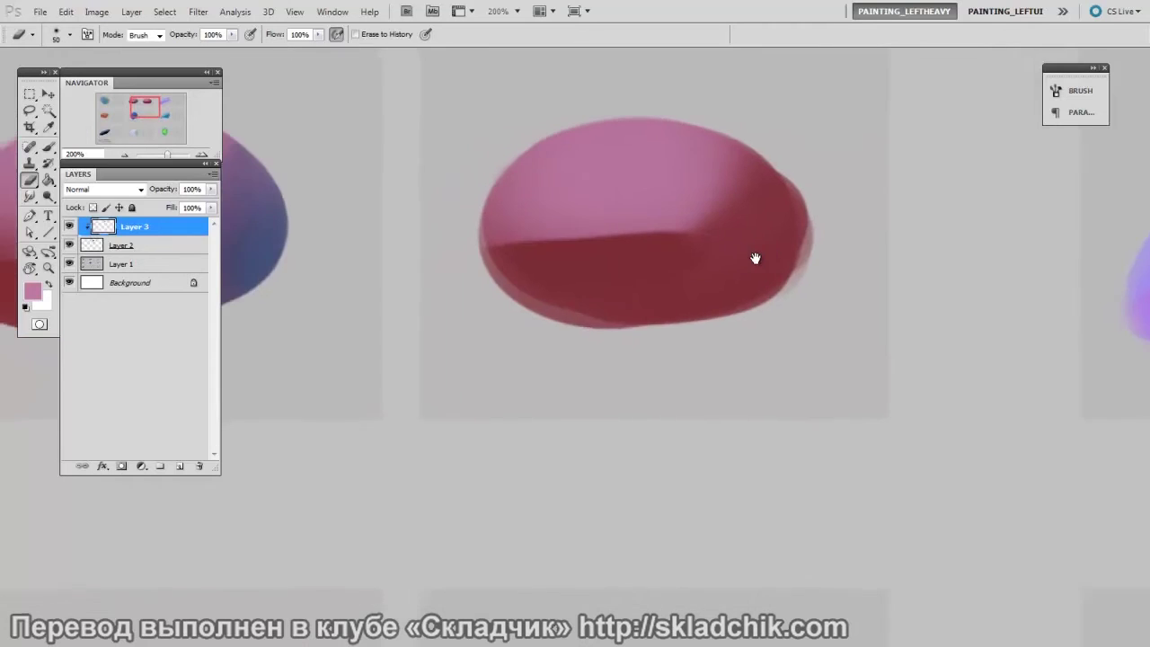
{"action": "key", "text": "ctrl+minus"}
{"action": "left_click_drag", "start_coordinate": [739, 350], "coordinate": [790, 289]}
- Fade the left end of the pink area into the red with a larger soft eraser
{"action": "key", "text": "bracketright"}
{"action": "key", "text": "bracketright"}
{"action": "key", "text": "bracketright"}
{"action": "key", "text": "bracketright"}
{"action": "key", "text": "bracketright"}
{"action": "left_click_drag", "start_coordinate": [607, 306], "coordinate": [618, 261]}
{"action": "key", "text": "bracketright"}
{"action": "key", "text": "bracketright"}
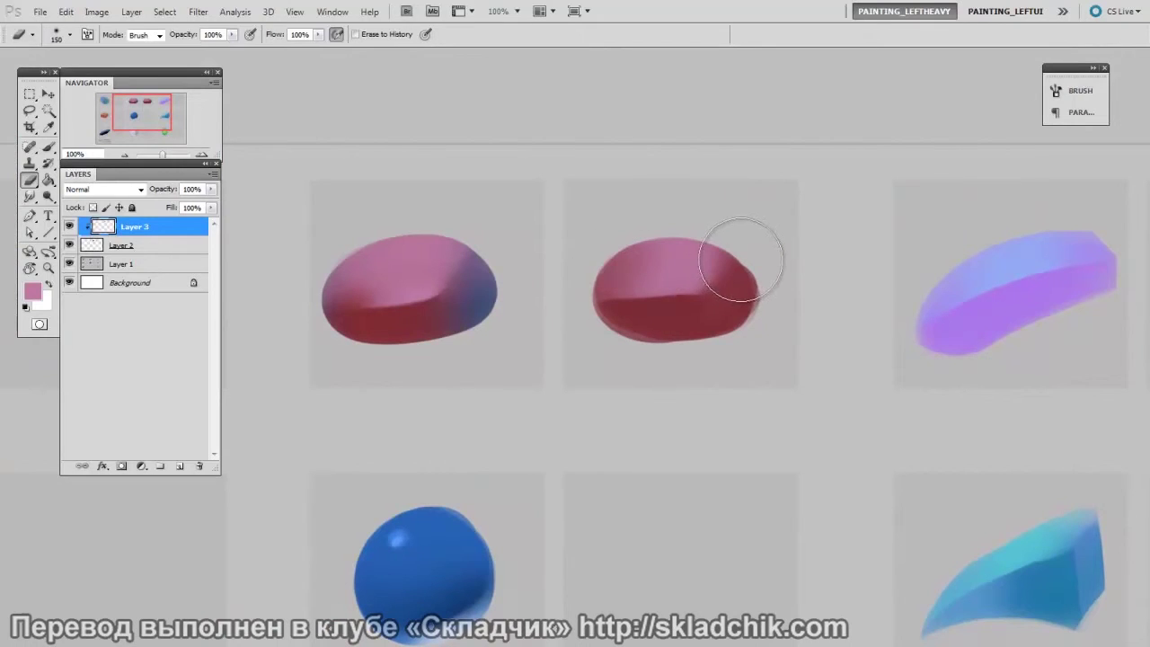
- Add another layer clipped to the red oval and paint the reference's soft blue over the oval's right side
{"action": "key", "text": "ctrl+shift+alt+n"}
{"action": "key", "text": "ctrl+alt+g"}
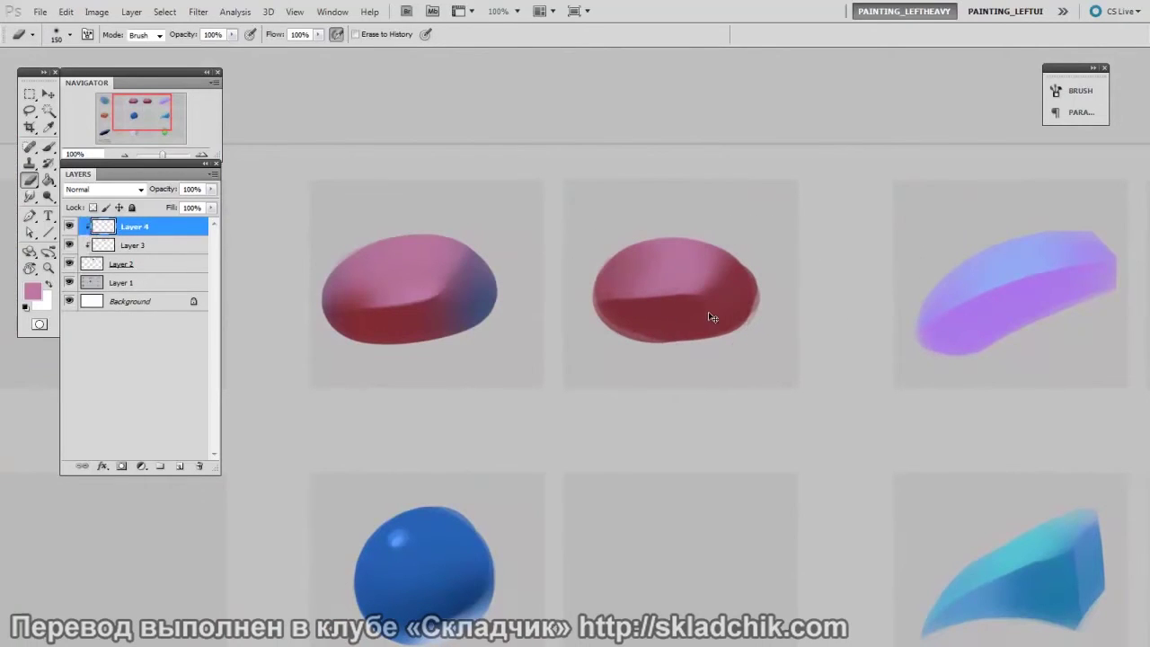
{"action": "key", "text": "b"}
{"action": "key", "text": "bracketleft"}
{"action": "key", "text": "bracketleft"}
{"action": "mouse_move", "coordinate": [739, 260]}
{"action": "left_mouse_down"}
{"action": "mouse_move", "coordinate": [754, 291]}
{"action": "mouse_move", "coordinate": [750, 258]}
{"action": "mouse_move", "coordinate": [756, 273]}
{"action": "mouse_move", "coordinate": [719, 353]}
{"action": "left_mouse_up"}
{"action": "key", "text": "bracketright"}
{"action": "key", "text": "bracketright"}
{"action": "mouse_move", "coordinate": [752, 238]}
{"action": "left_mouse_down"}
{"action": "mouse_move", "coordinate": [764, 290]}
{"action": "mouse_move", "coordinate": [752, 247]}
{"action": "mouse_move", "coordinate": [721, 358]}
{"action": "left_mouse_up"}
{"action": "key", "text": "bracketleft"}
{"action": "key", "text": "bracketleft"}
{"action": "key", "text": "bracketleft"}
{"action": "key", "text": "bracketleft"}
{"action": "key", "text": "bracketleft"}
{"action": "key", "text": "bracketleft"}
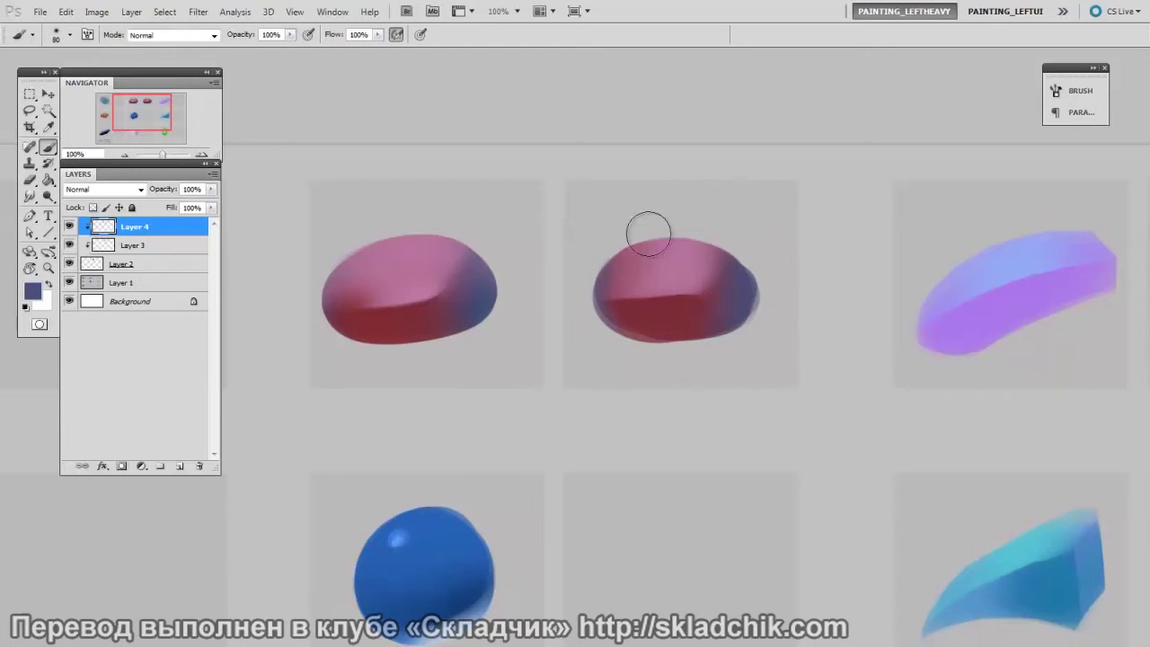
- Set the eraser to size 60 and examine the oval's blended blue side and outer edges up close
{"action": "key", "text": "e"}
{"action": "right_click", "coordinate": [660, 295]}
{"action": "left_click_drag", "start_coordinate": [621, 384], "coordinate": [618, 388]}
{"action": "key", "text": "]"}
{"action": "key", "text": "]"}
{"action": "key", "text": "]"}
{"action": "key", "text": "]"}
{"action": "key", "text": "ctrl+plus"}
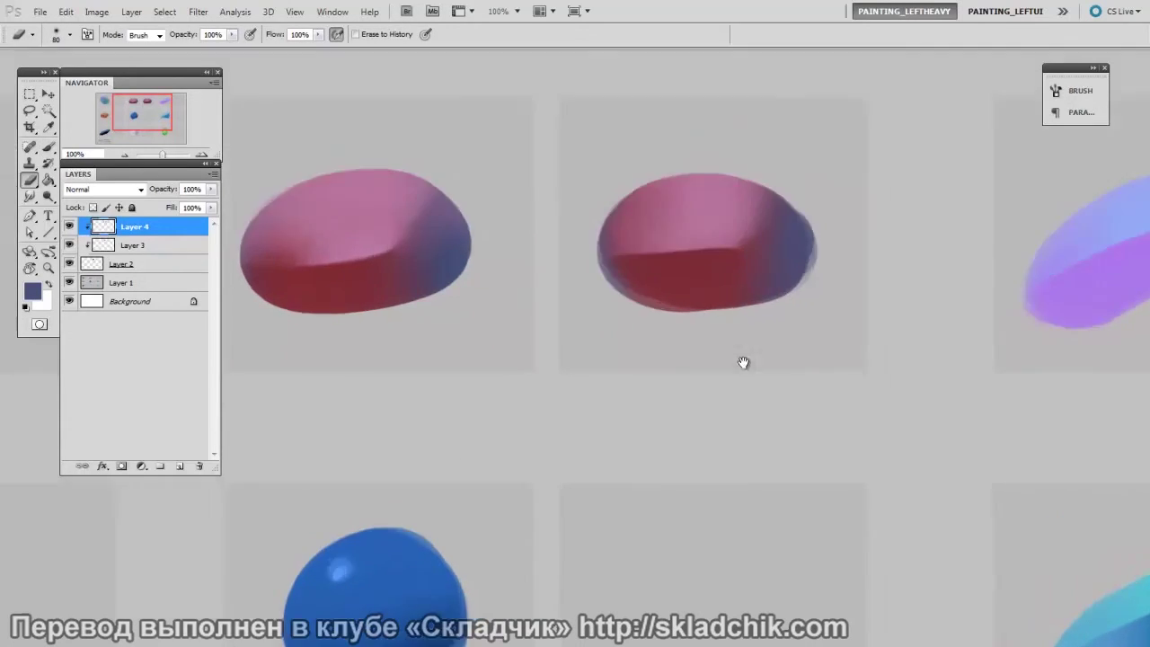
{"action": "key", "text": "bracketleft"}
{"action": "key", "text": "bracketleft"}
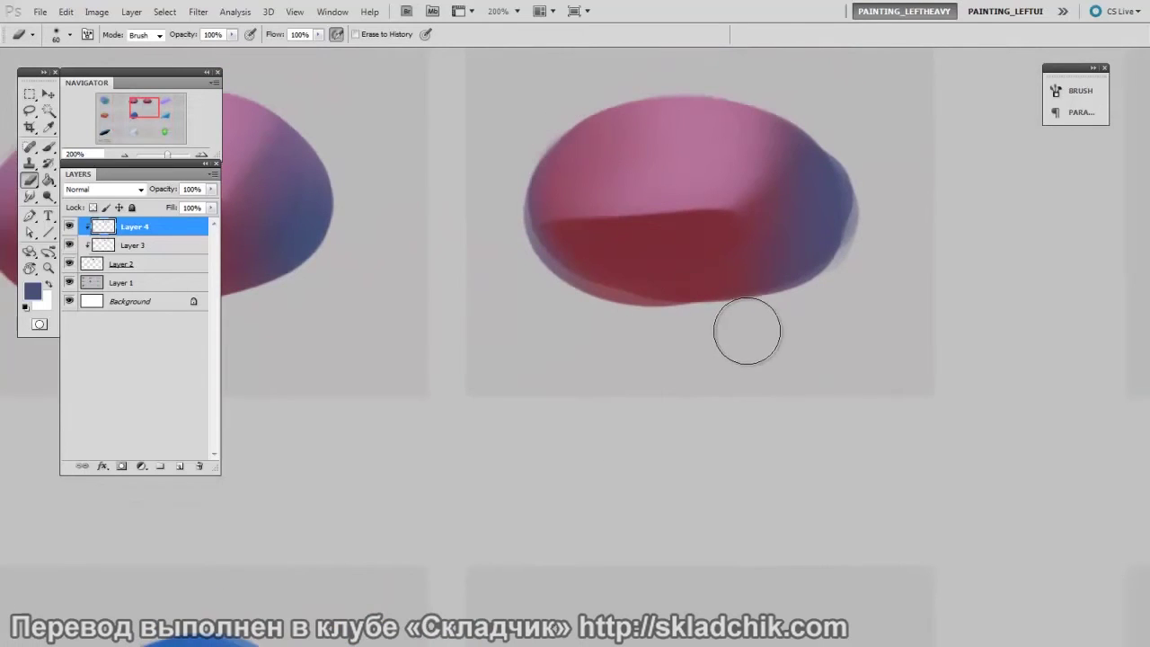
{"action": "key", "text": "ctrl+minus"}
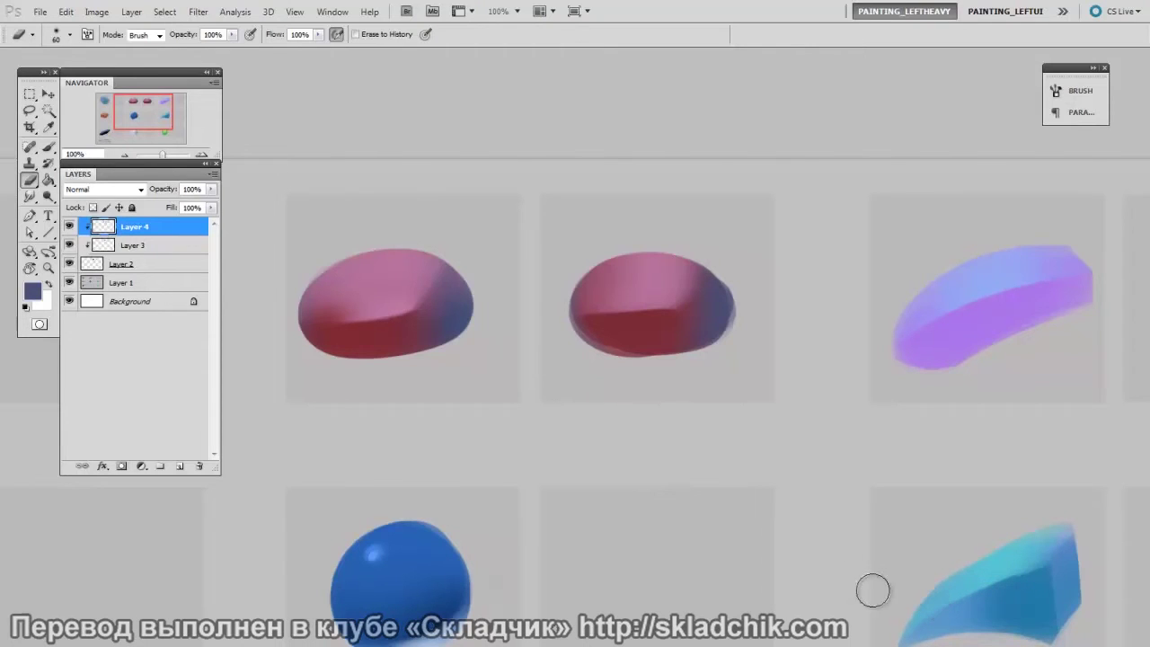
- Merge the oval's painted layers with Layer 1 and merge the result into the Background layer
{"action": "left_click", "coordinate": [167, 284], "text": "shift"}
{"action": "key", "text": "ctrl+e"}
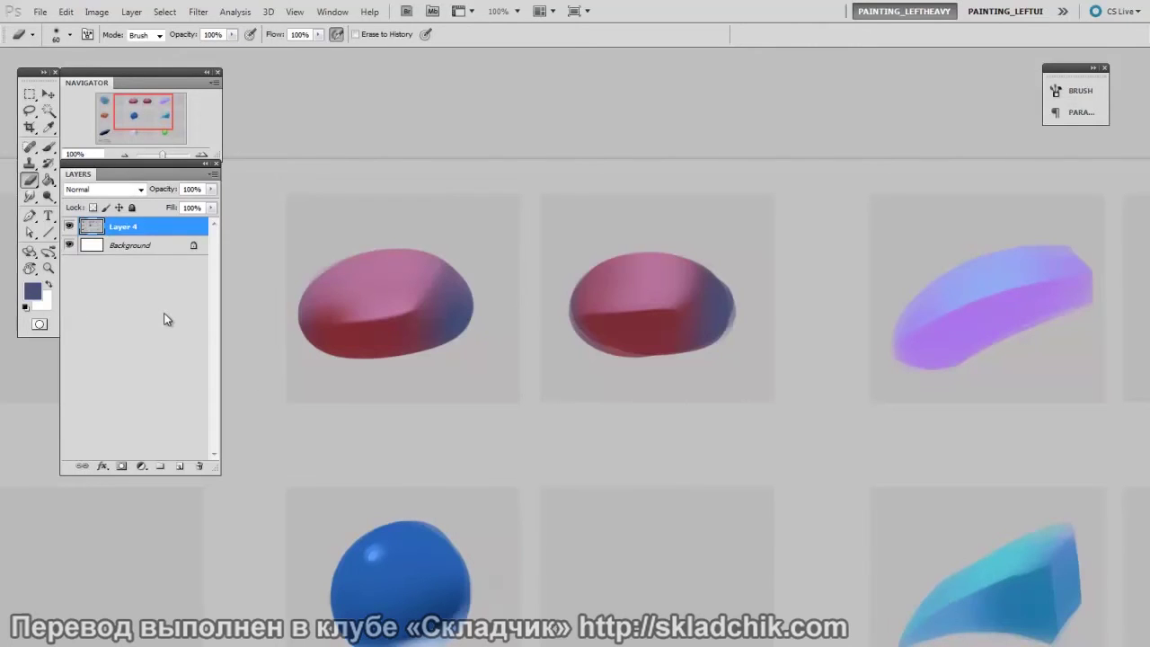
{"action": "key", "text": "ctrl+e"}
{"action": "key", "text": "ctrl+minus"}
{"action": "key", "text": "ctrl+minus"}
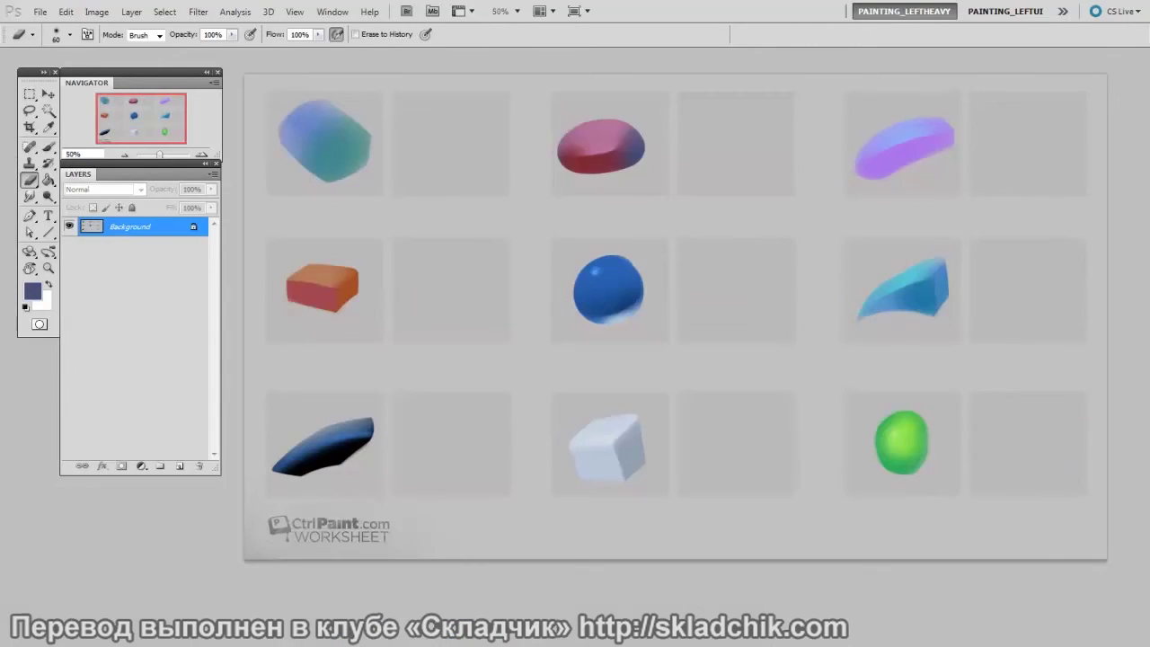